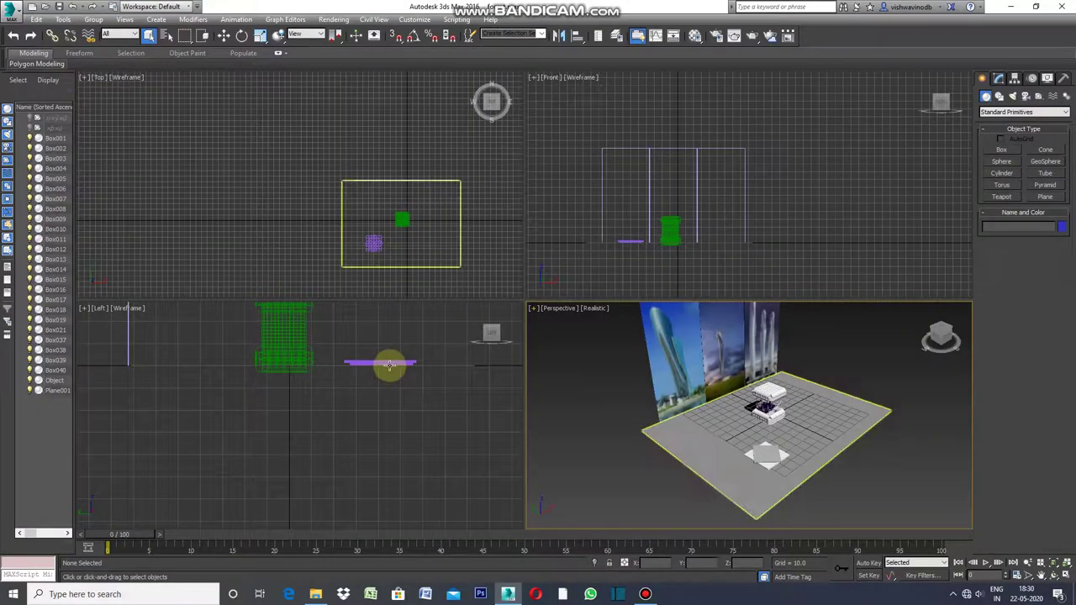
Select both parts of the floor slab and maximize the Perspective viewport.
click(439, 347)
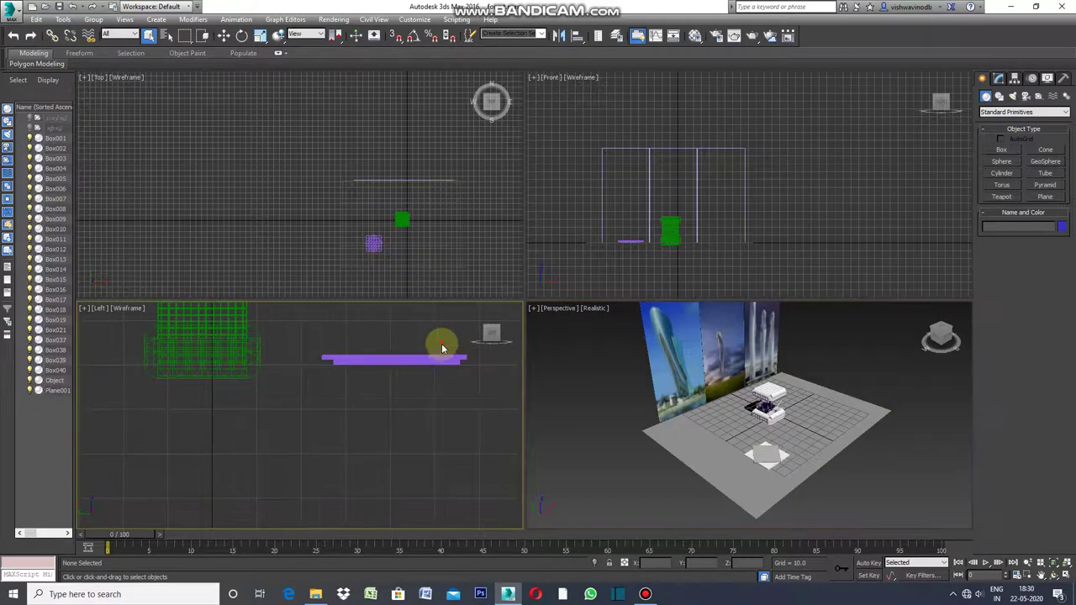
drag(411, 361, 426, 356)
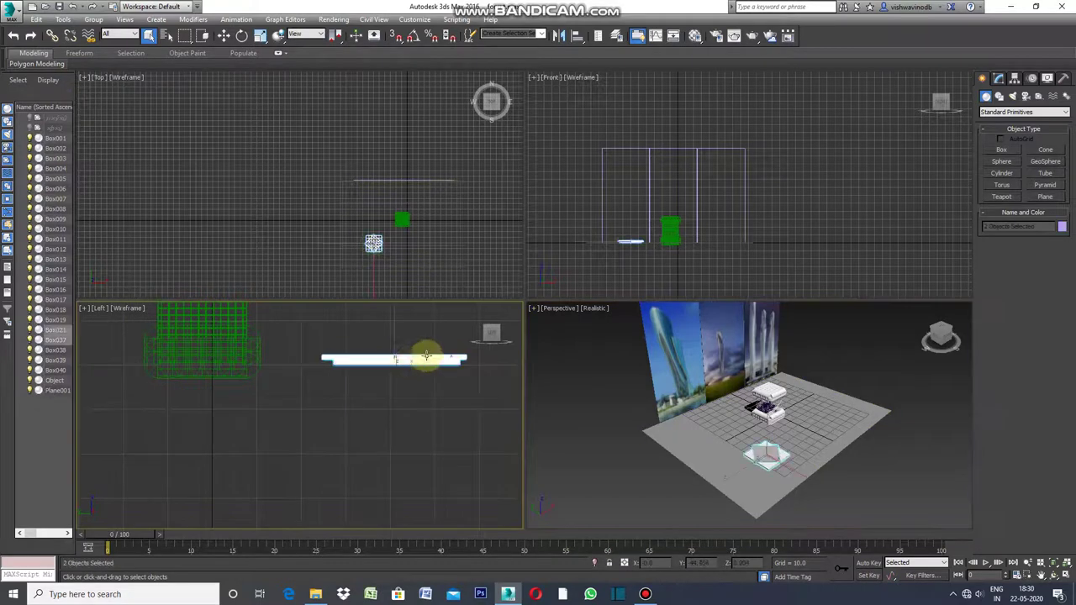
click(533, 311)
click(559, 321)
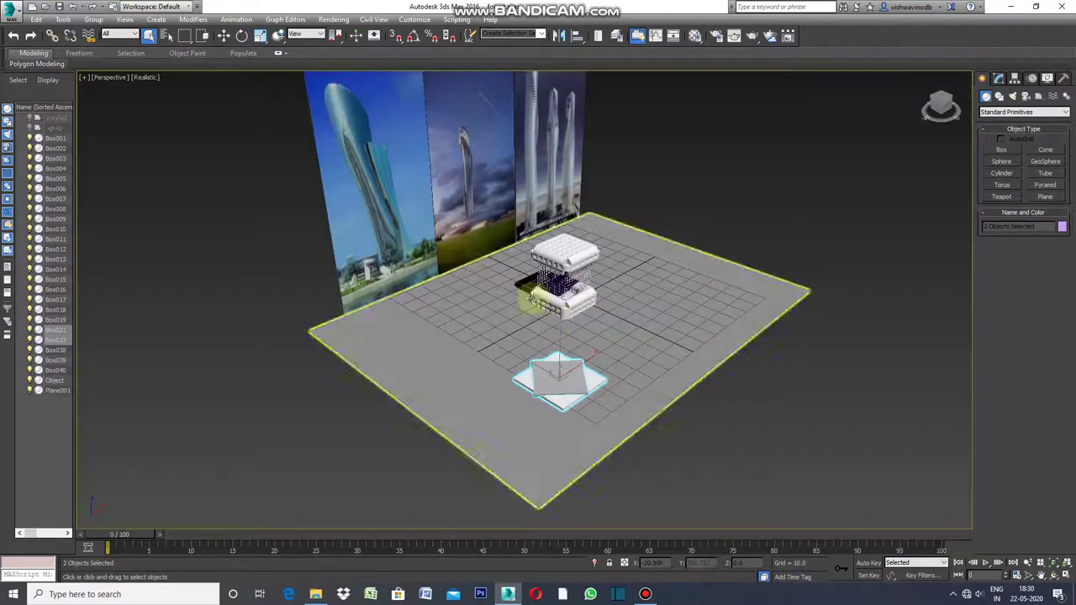
Open Tools > Array for the slab, preview 10 instances, and move the dialog aside.
click(63, 19)
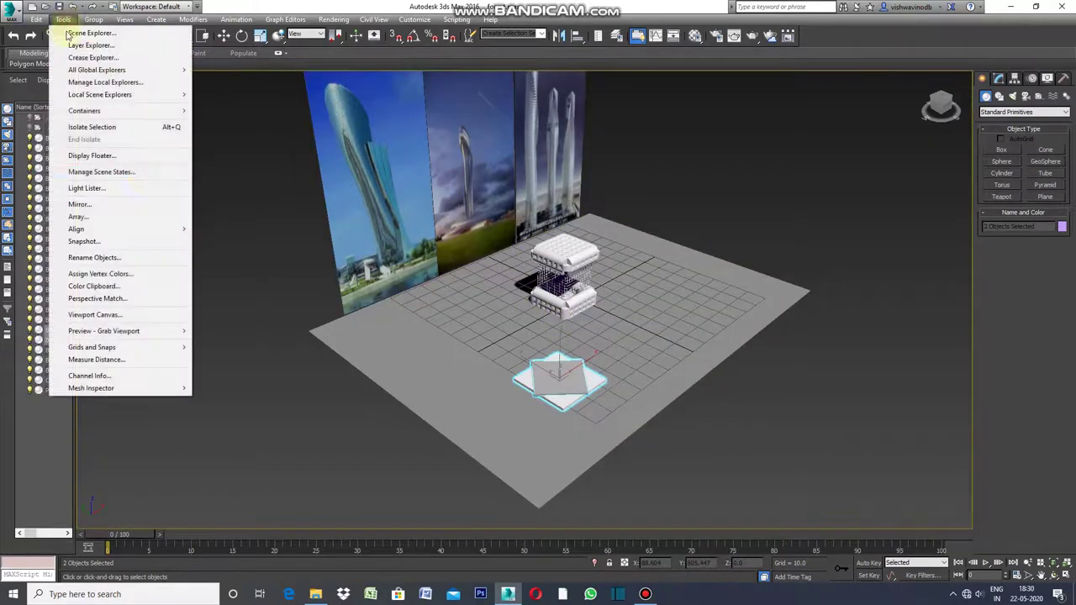
click(92, 216)
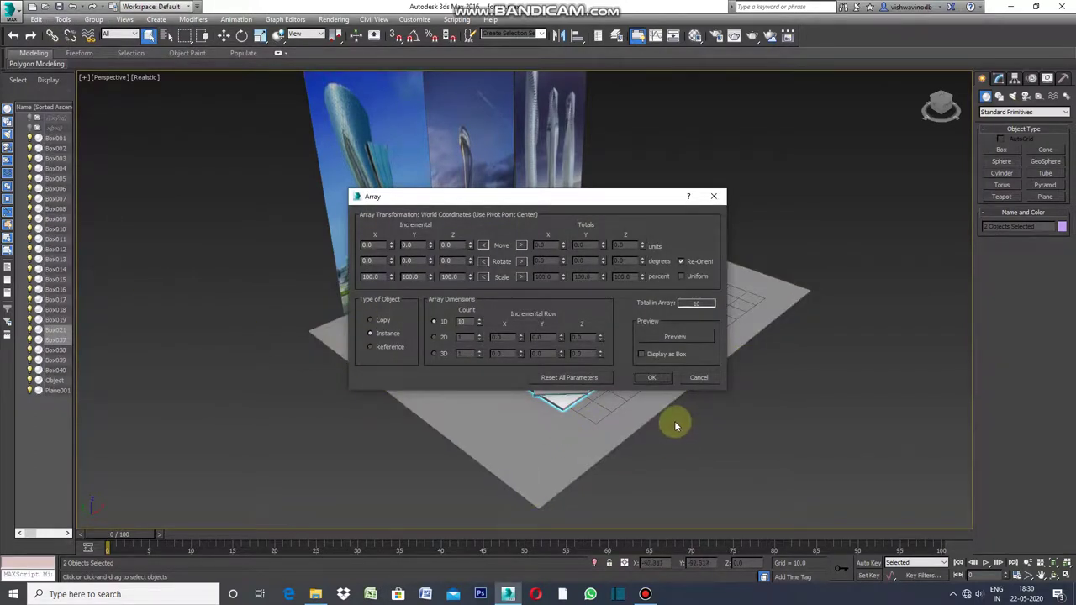
click(568, 380)
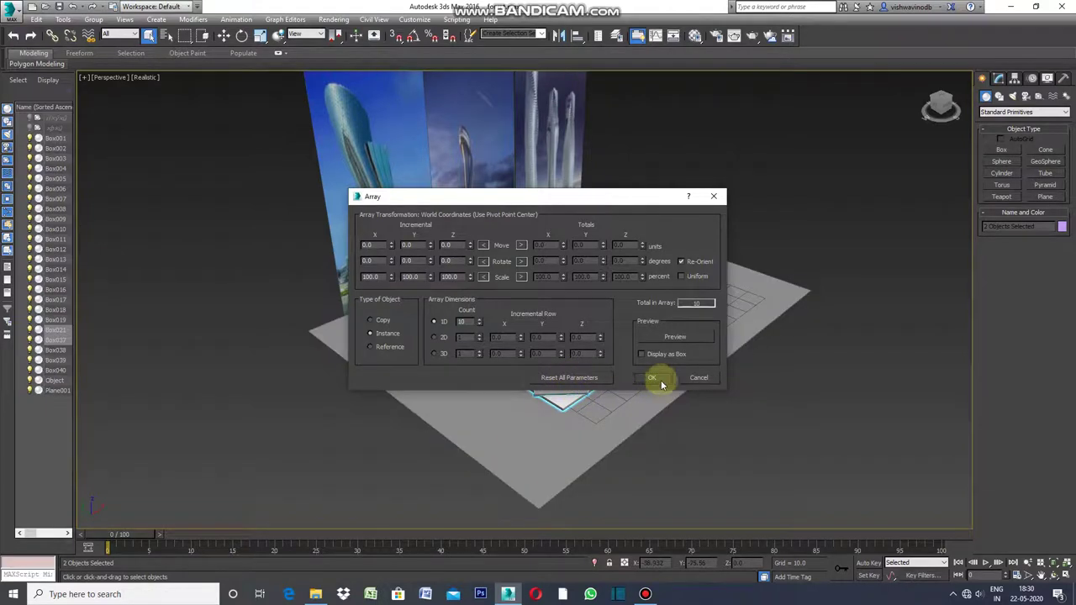
click(673, 338)
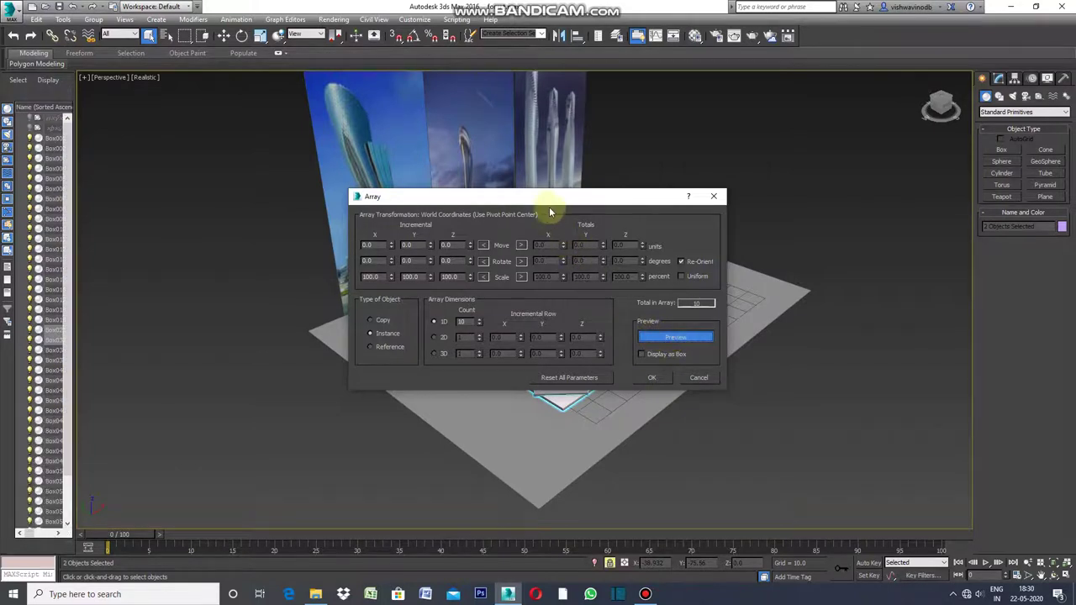
mouse_move(544, 199)
mouse_down()
mouse_move(546, 211)
mouse_move(421, 224)
mouse_move(644, 356)
mouse_move(715, 180)
mouse_move(763, 243)
mouse_move(800, 336)
mouse_move(816, 348)
mouse_move(801, 336)
mouse_up()
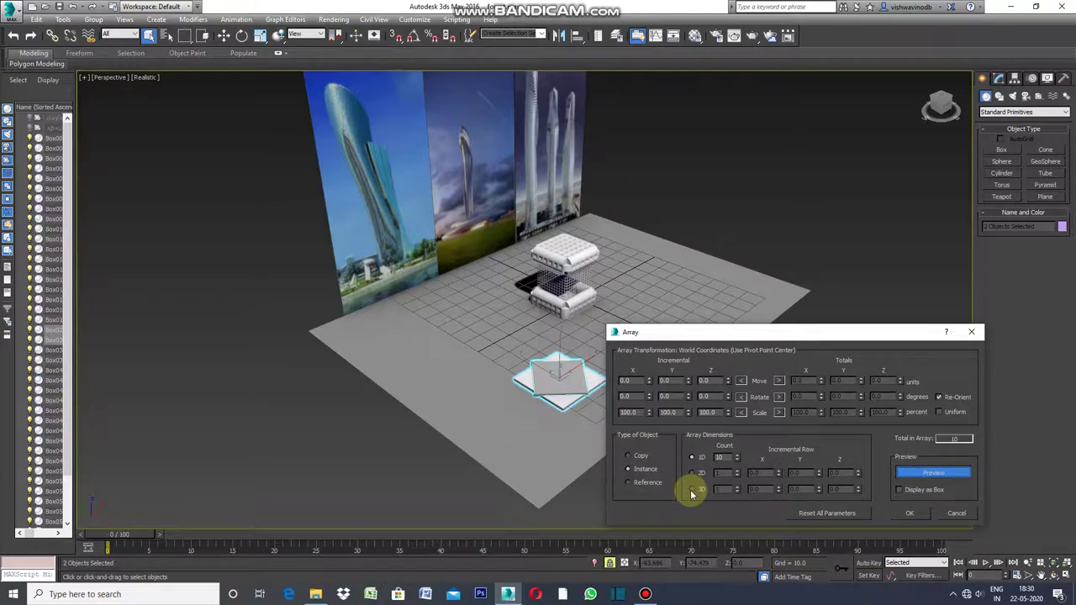
Set the incremental Move Z spacing between copies to 3.0 units.
click(710, 380)
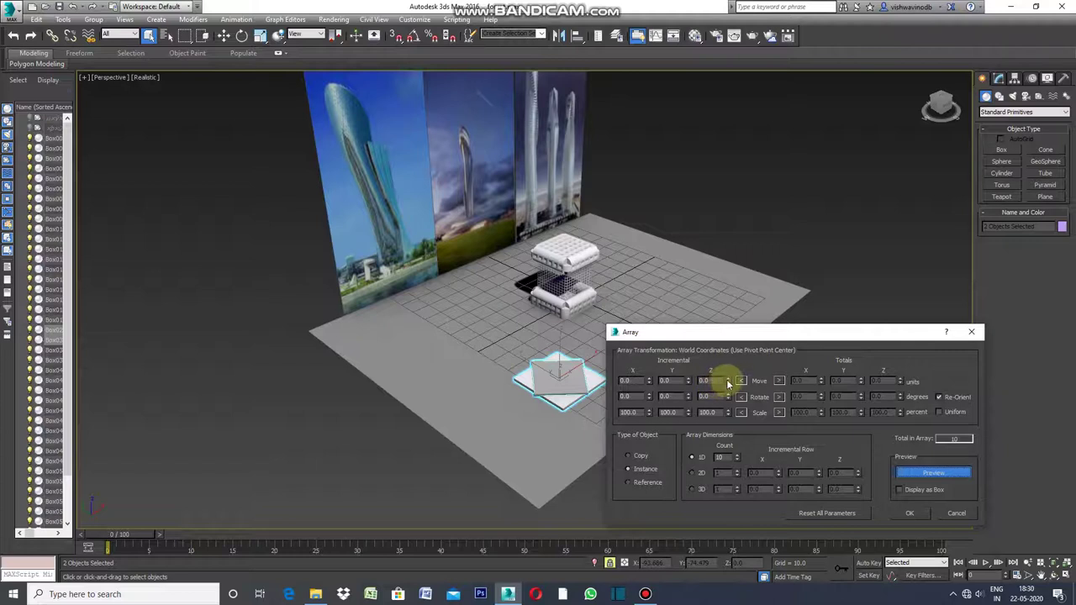
click(729, 376)
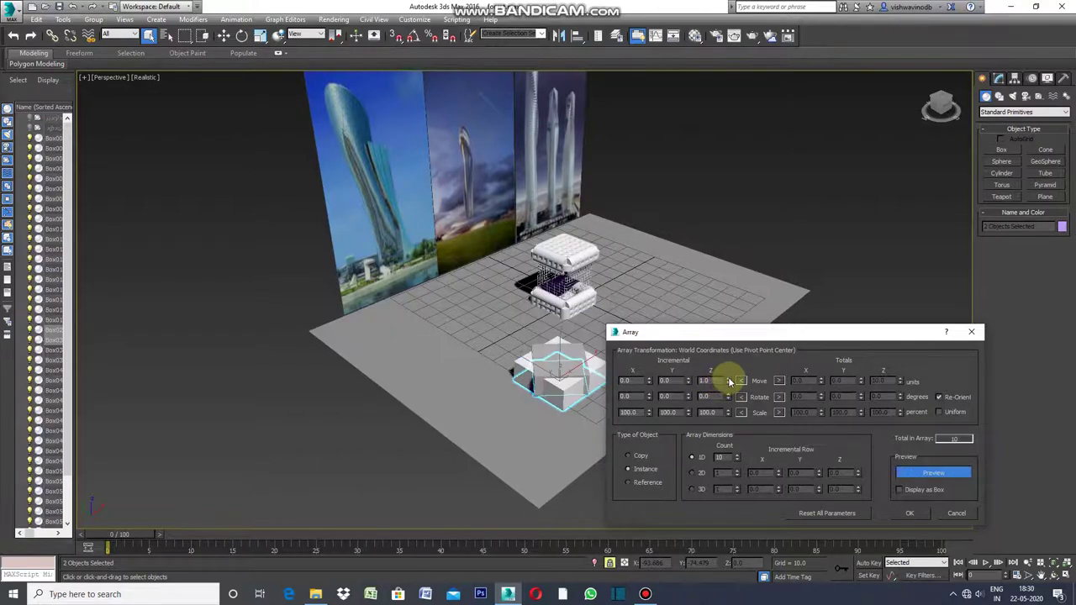
click(728, 377)
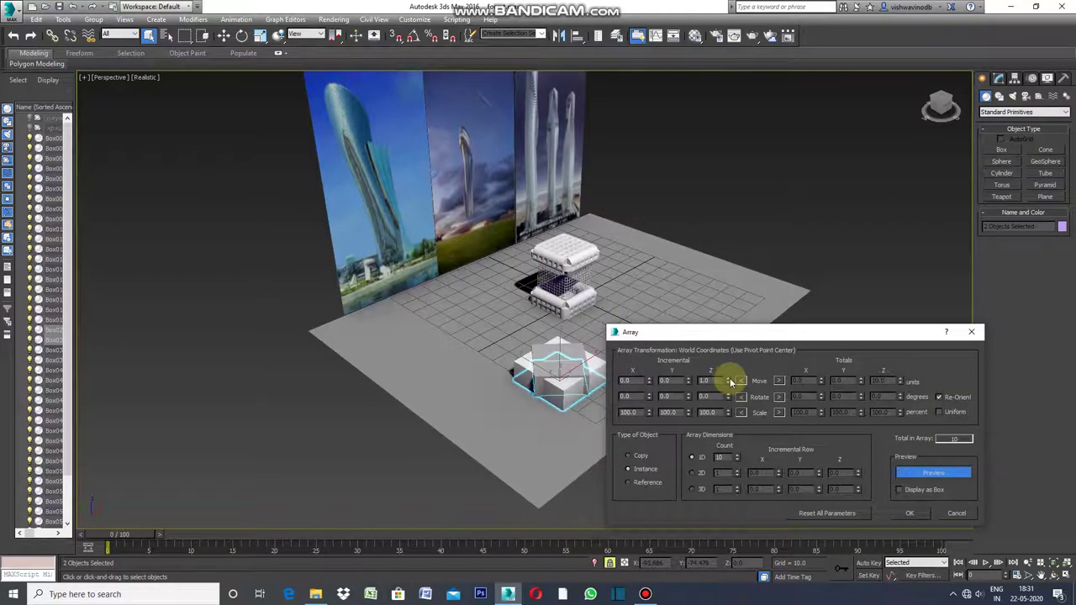
click(730, 378)
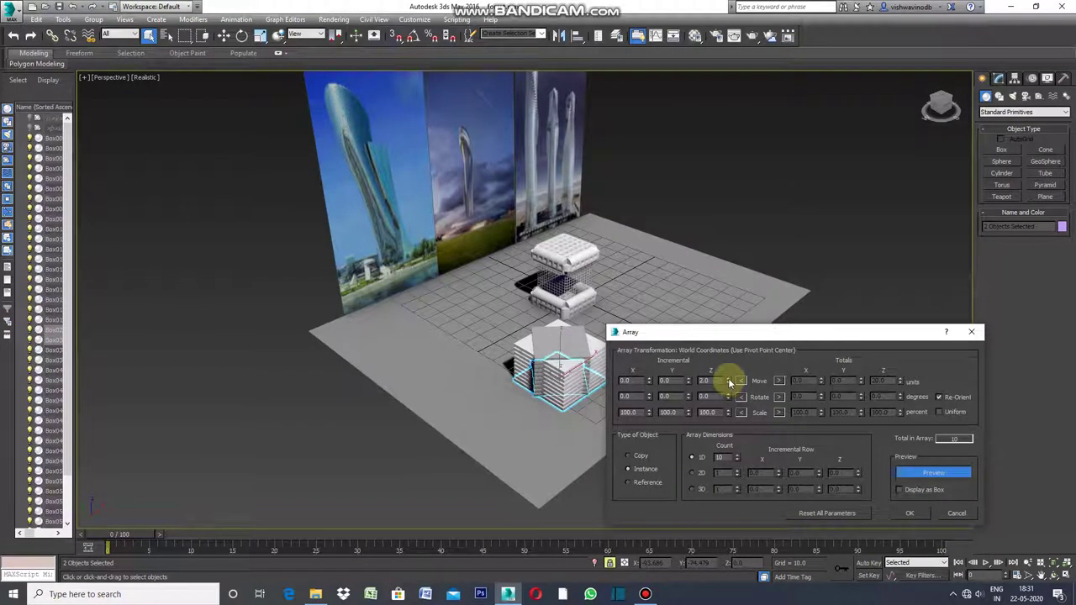
click(728, 378)
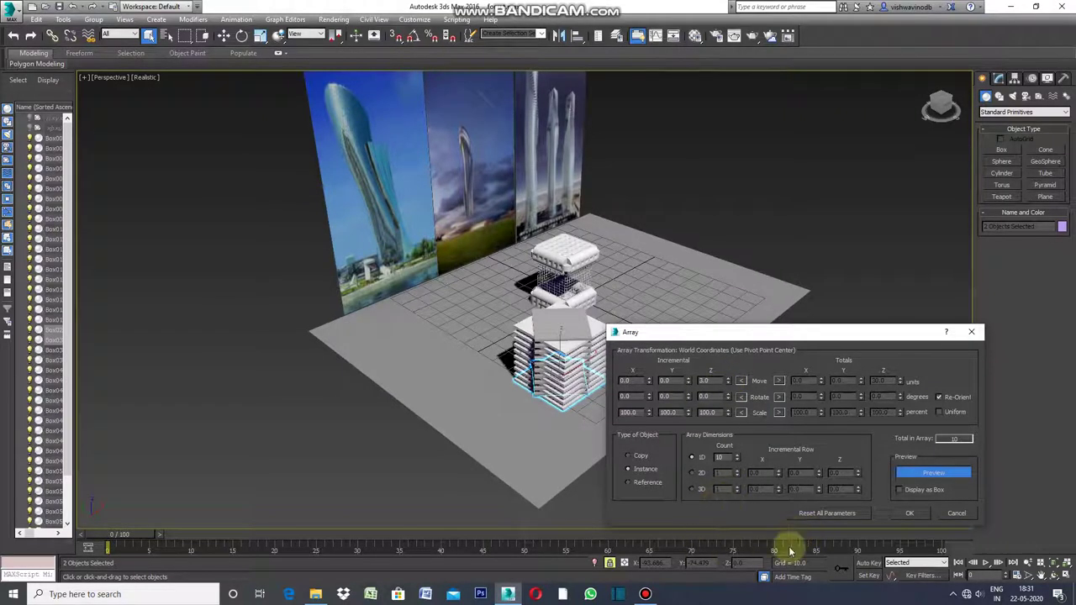
drag(837, 339, 855, 334)
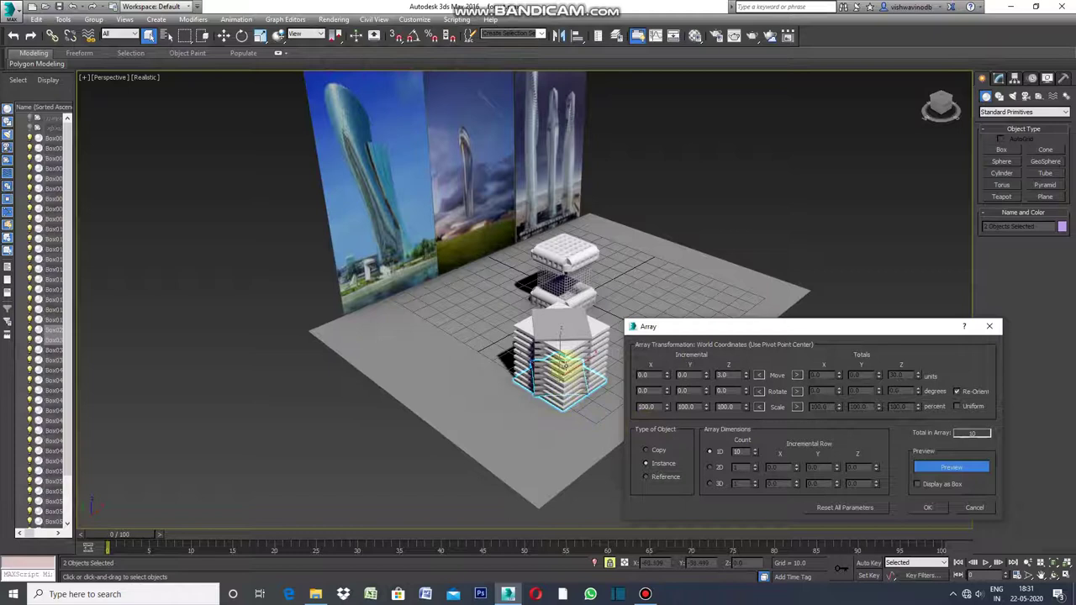
Raise the 1D array count to 14 floors.
click(755, 451)
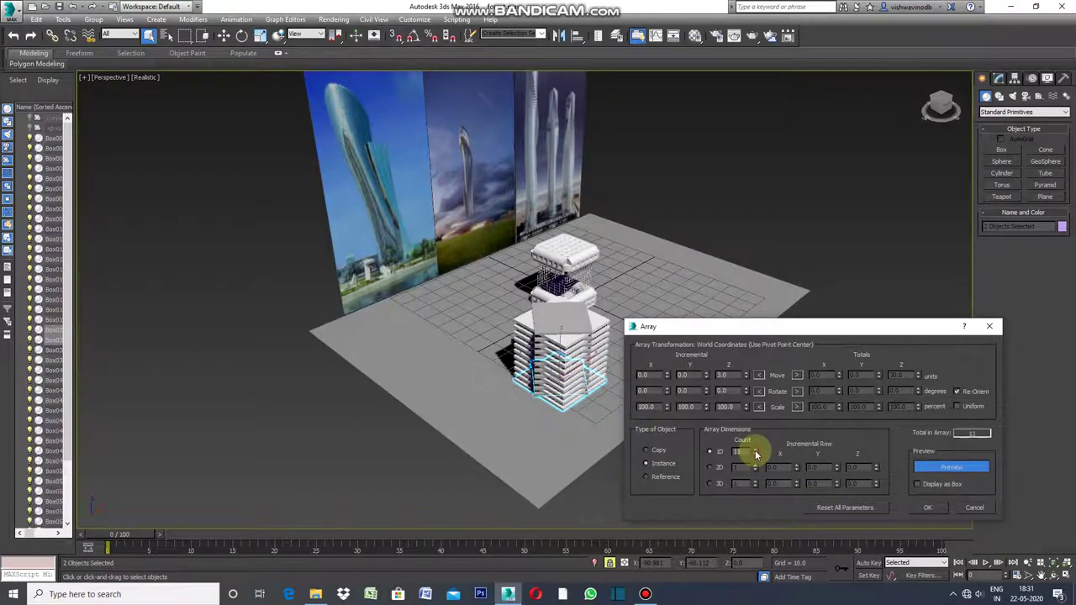
click(755, 452)
click(755, 451)
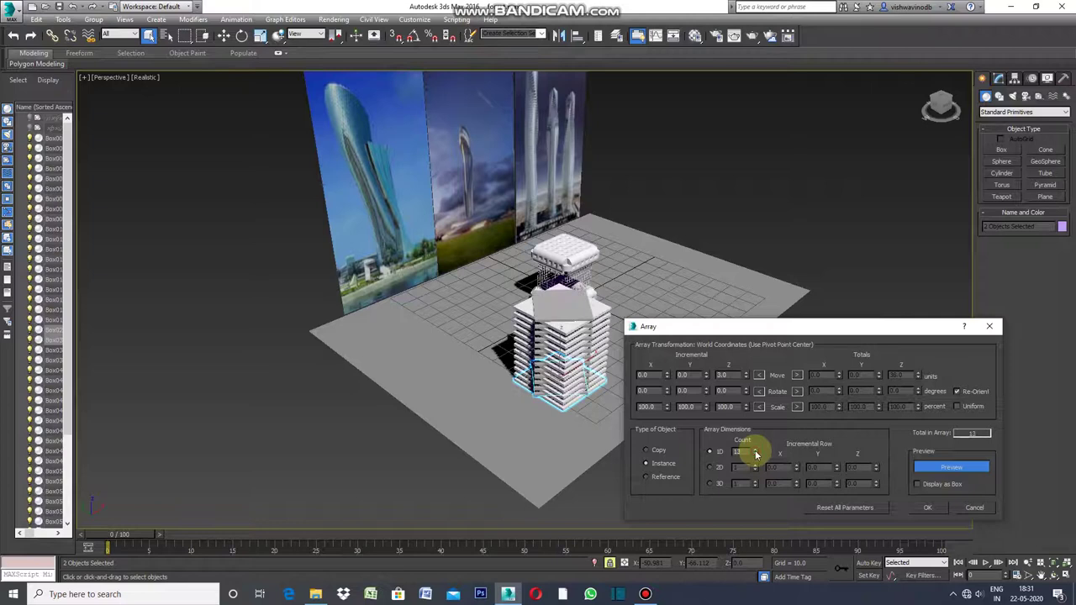
click(755, 452)
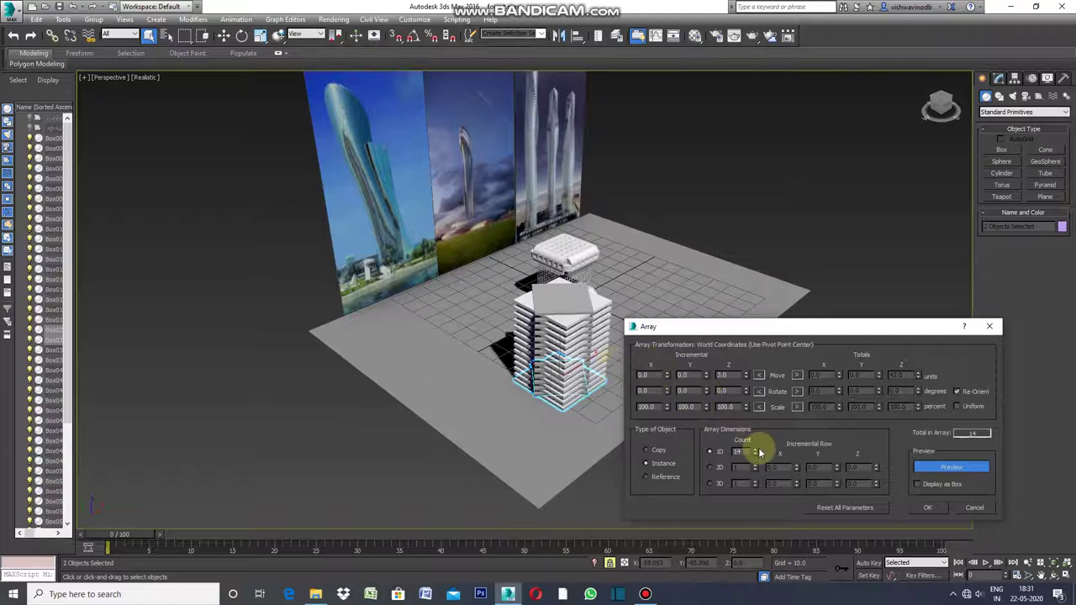
Try Move Y offsets of 2.0 and 3.0, reset Move Y to 0.0, and test Move X.
click(707, 376)
click(707, 376)
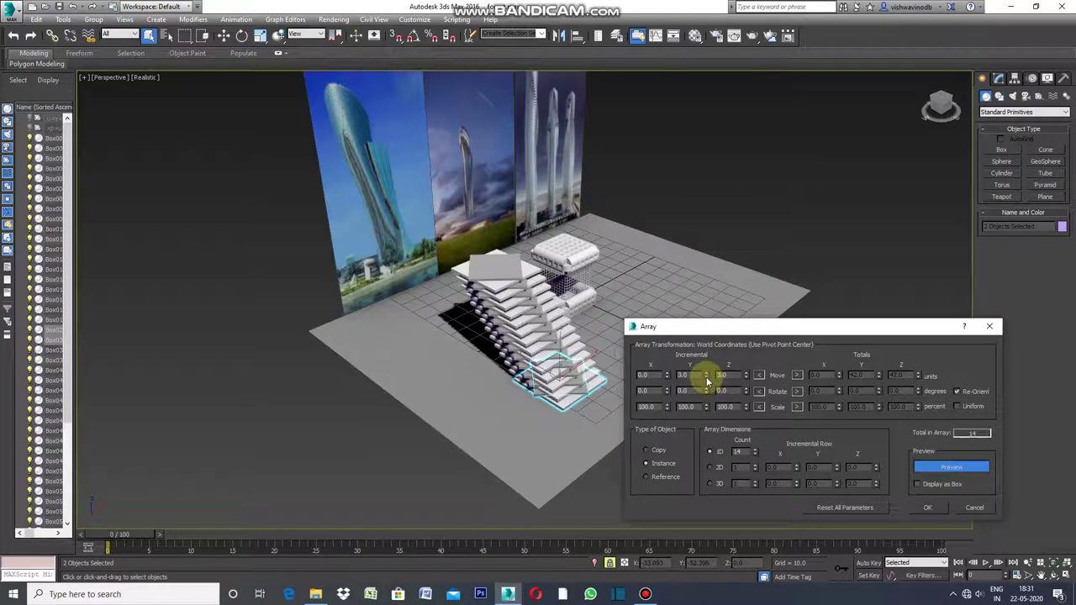
click(707, 378)
click(707, 379)
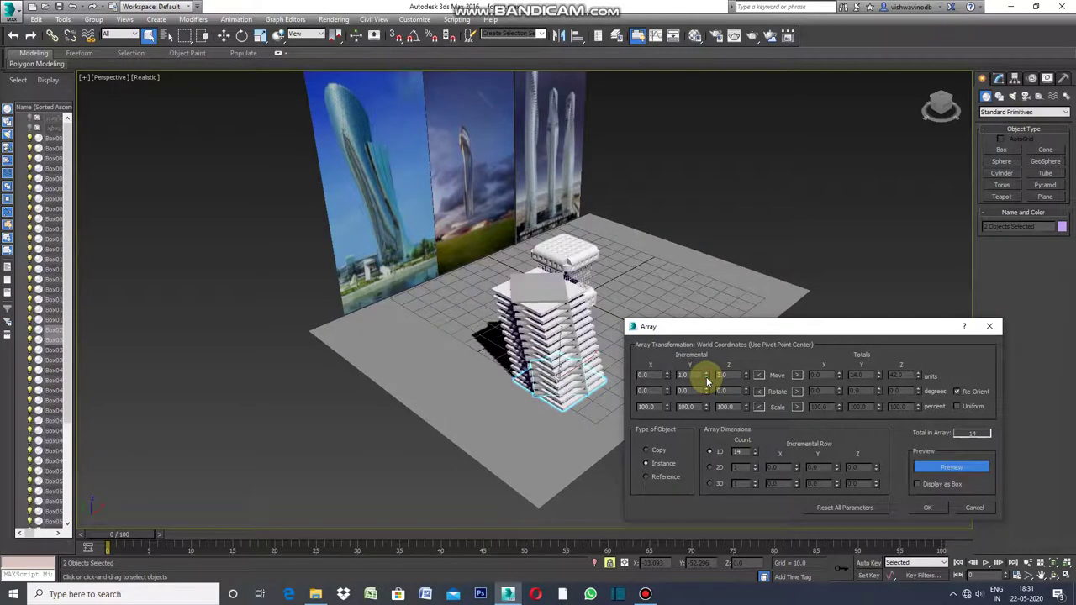
click(707, 379)
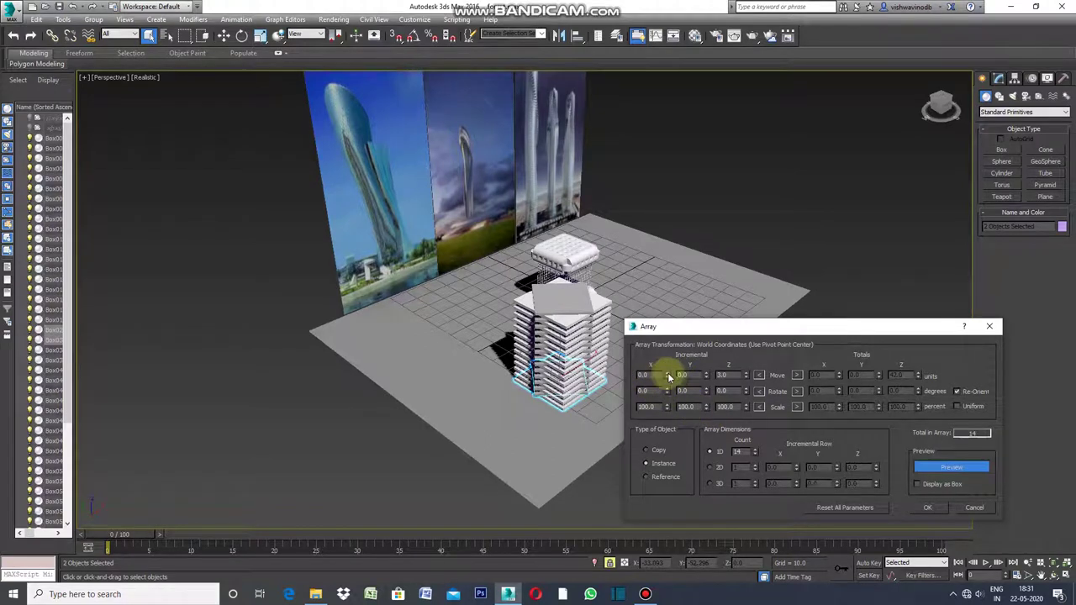
drag(666, 374, 669, 383)
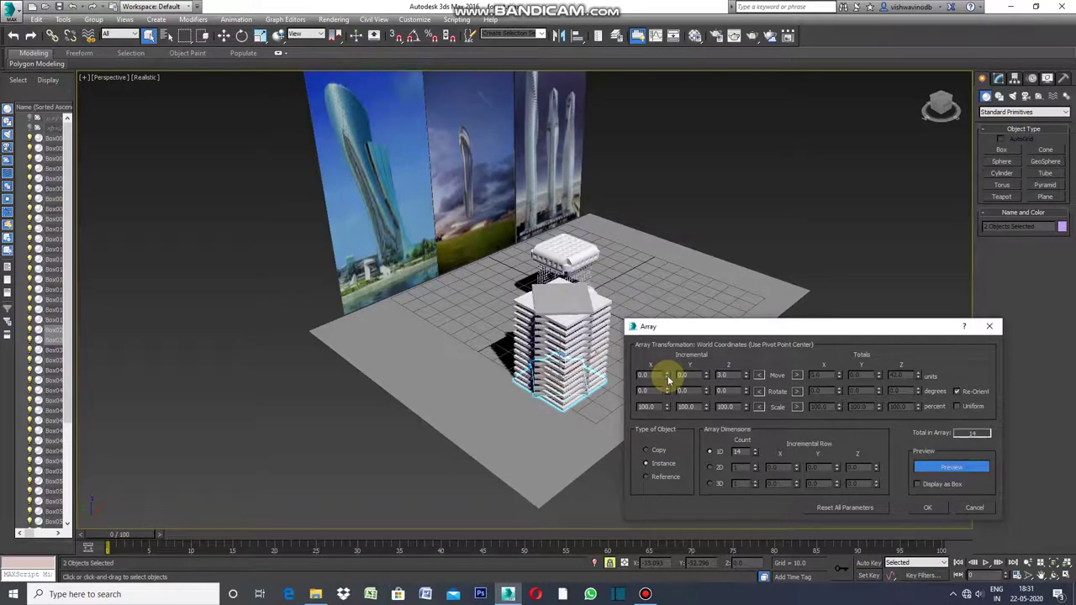
click(668, 409)
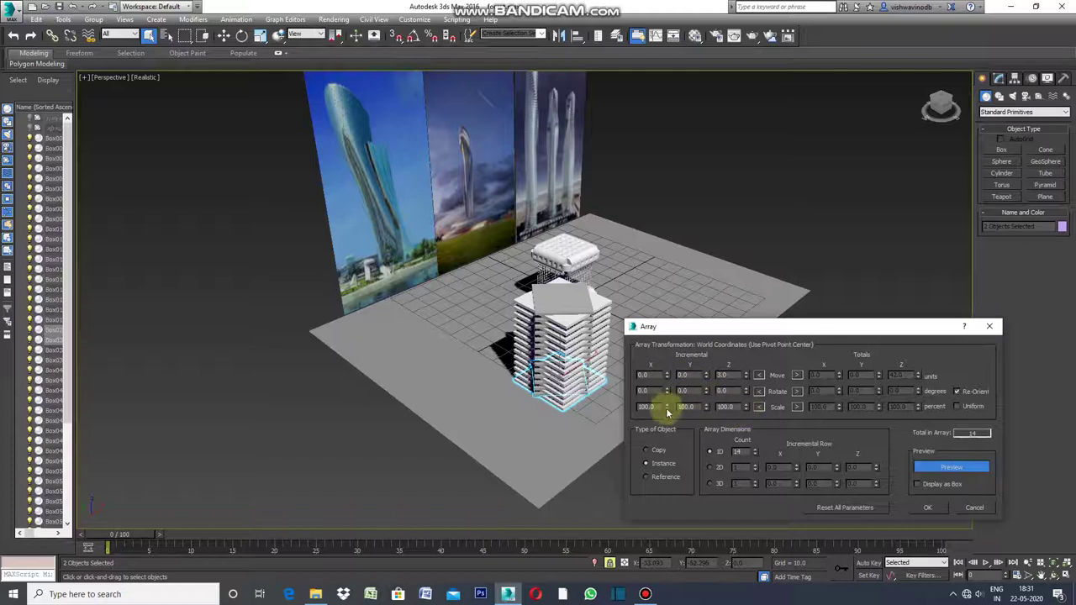
click(747, 389)
click(747, 391)
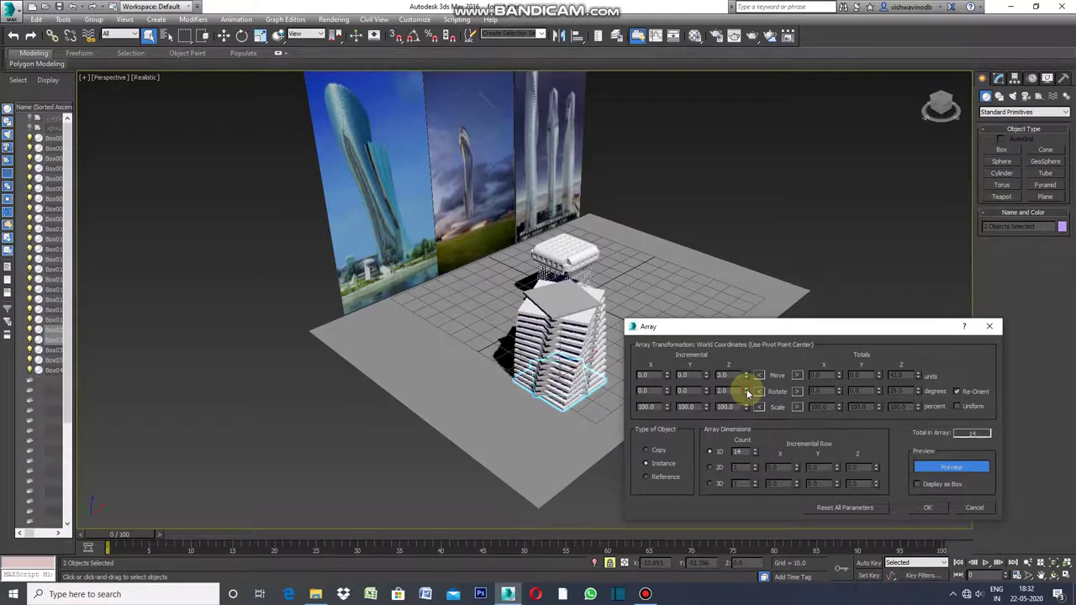
click(746, 390)
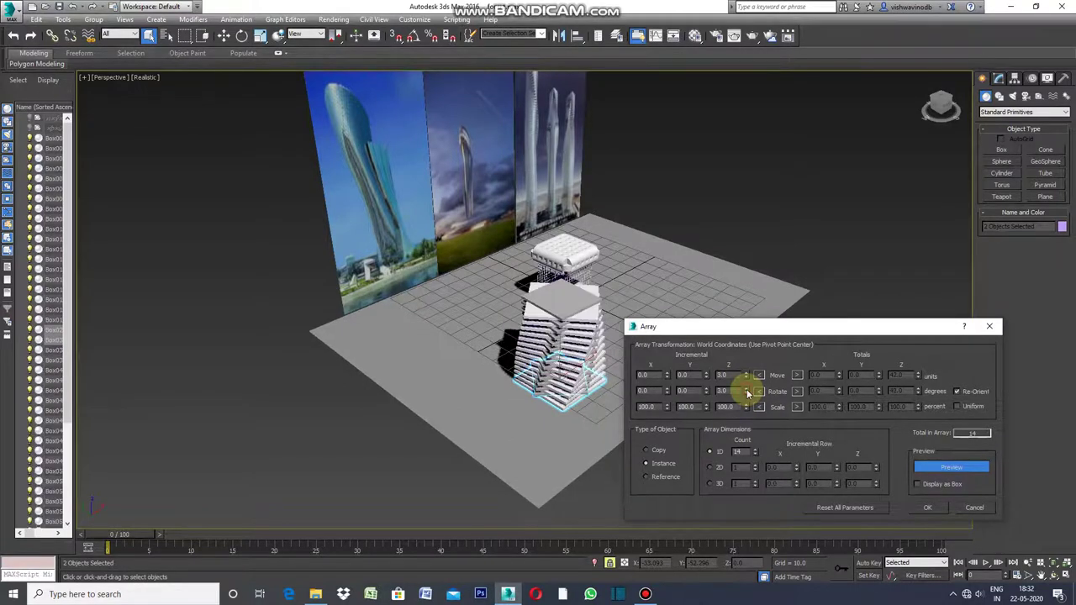
click(747, 389)
click(747, 390)
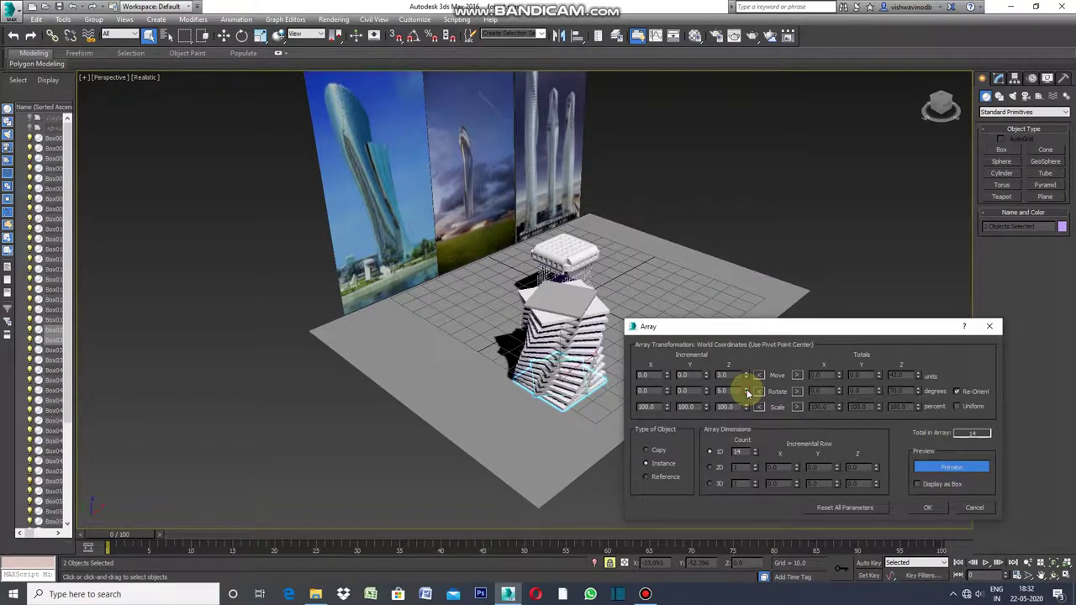
click(746, 389)
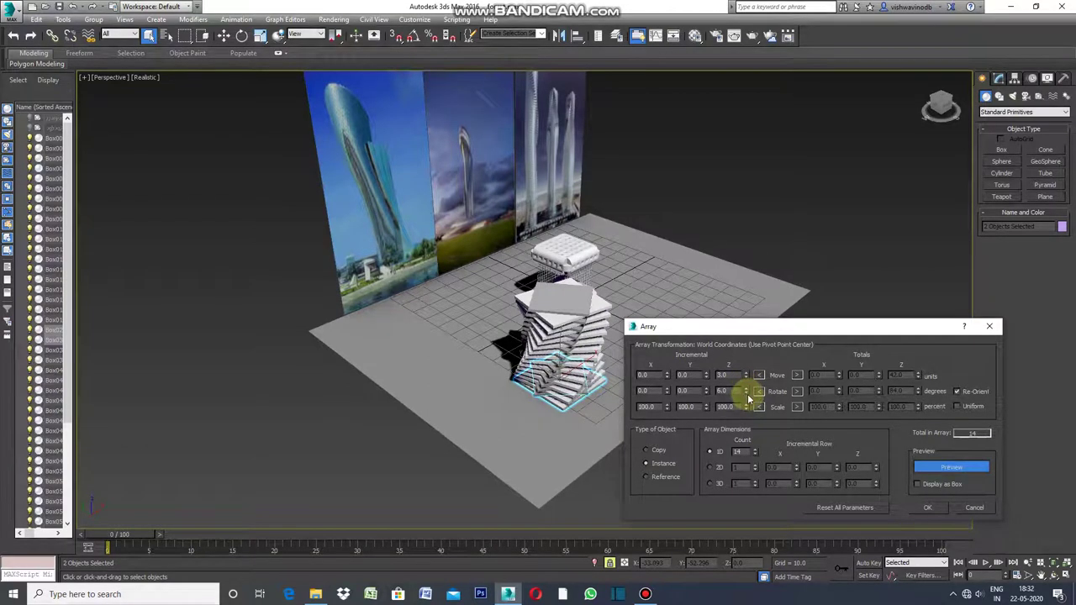
click(746, 394)
click(747, 395)
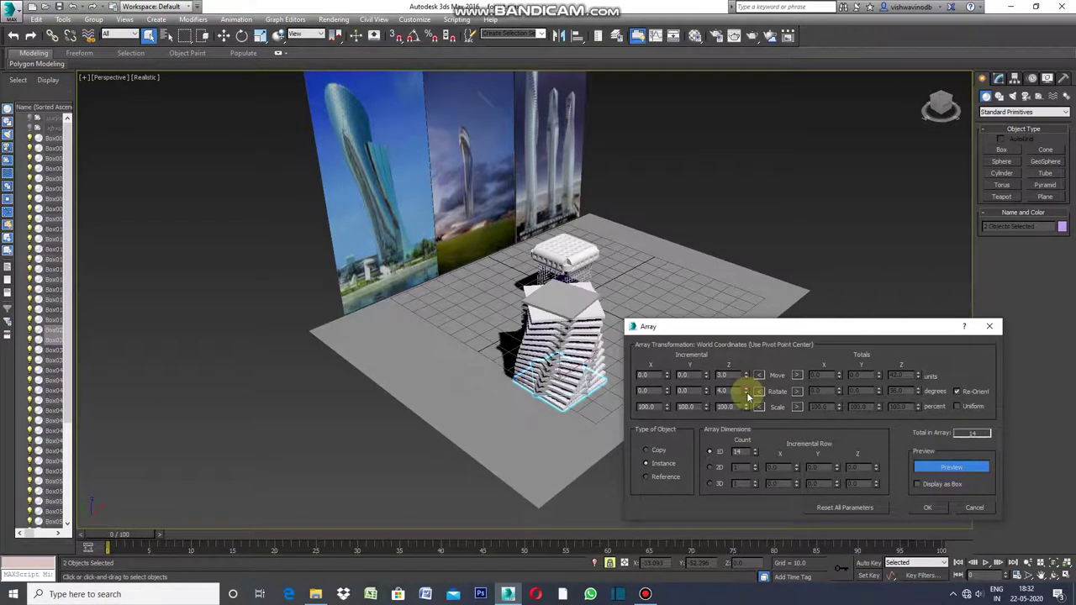
click(746, 395)
click(746, 395)
click(747, 395)
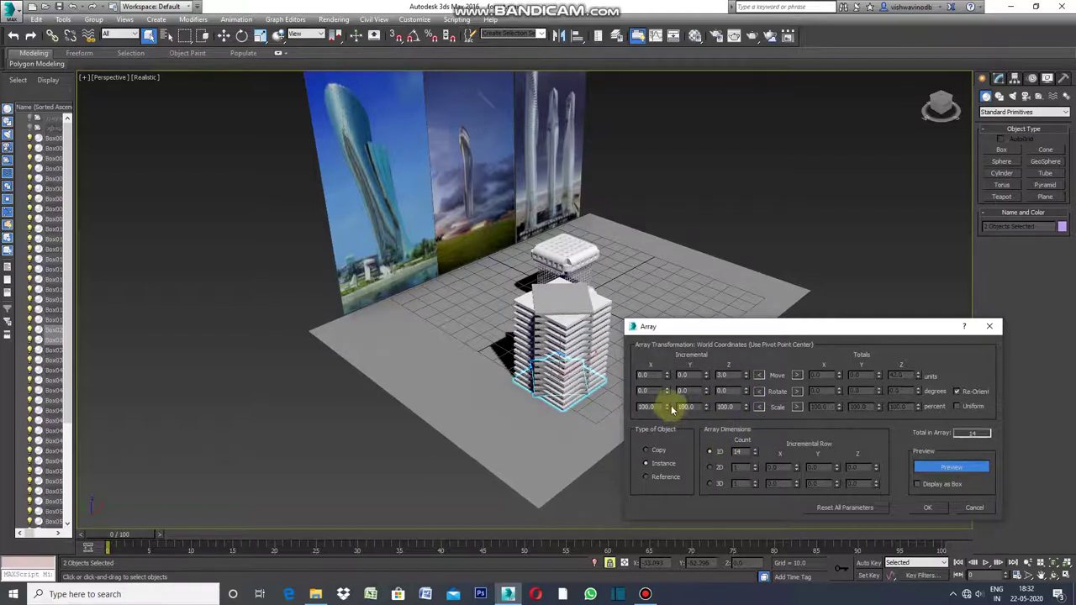
Raise the 1D array count from 14 to 19 floors.
scroll(390, 385, down, 3)
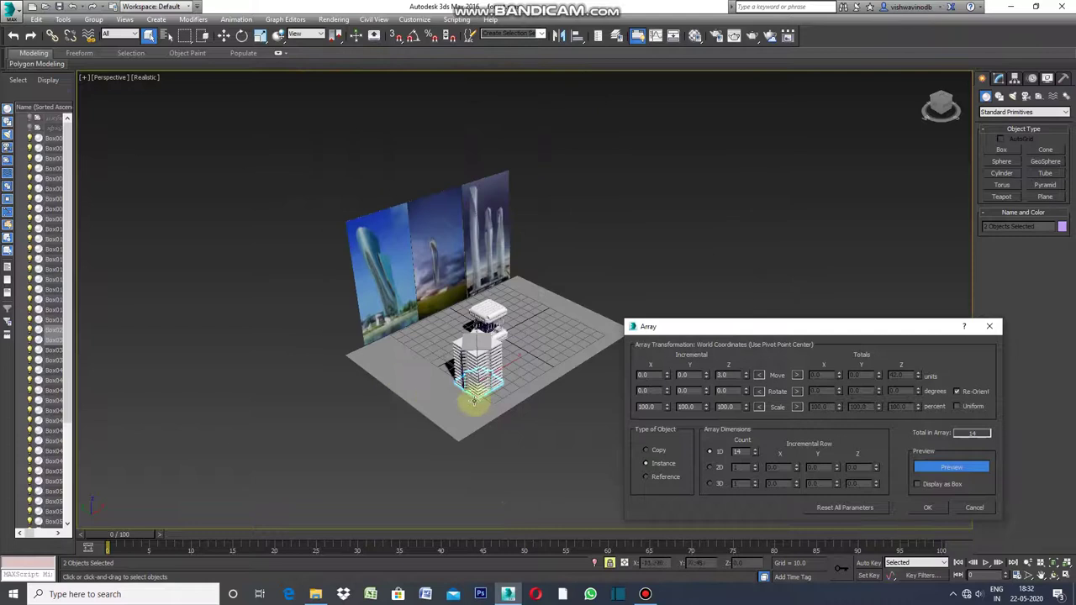
scroll(510, 403, up, 3)
click(1028, 576)
drag(583, 461, 586, 447)
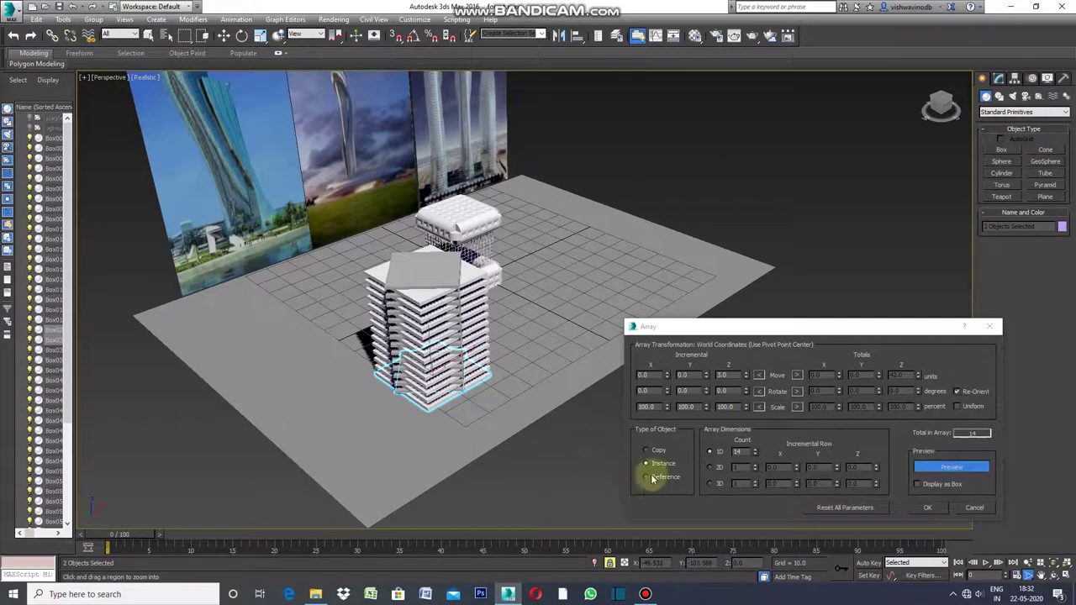
click(757, 451)
click(756, 451)
click(757, 450)
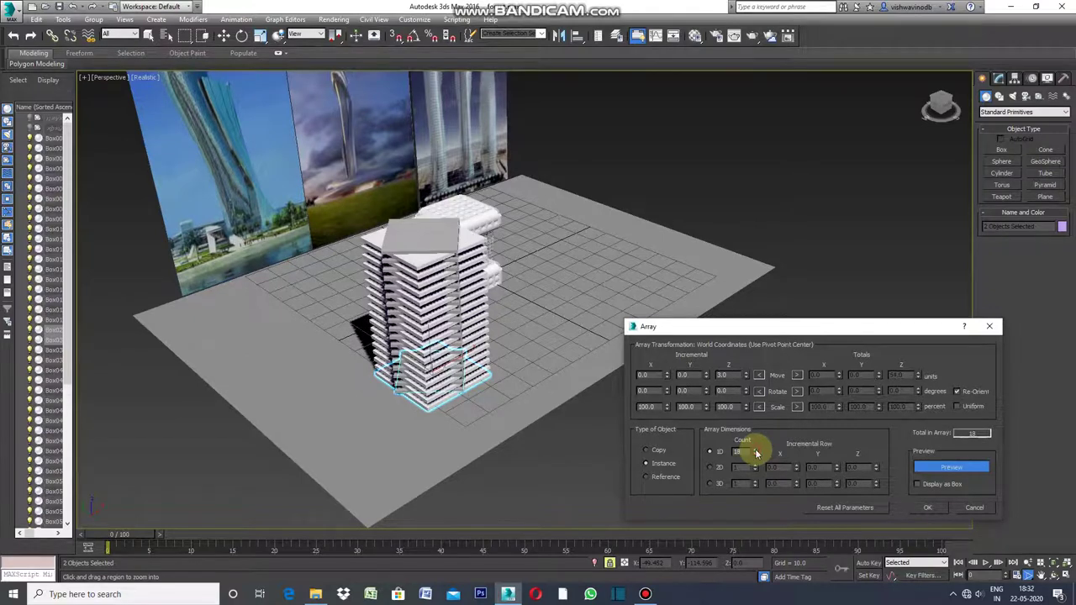
click(757, 450)
click(755, 450)
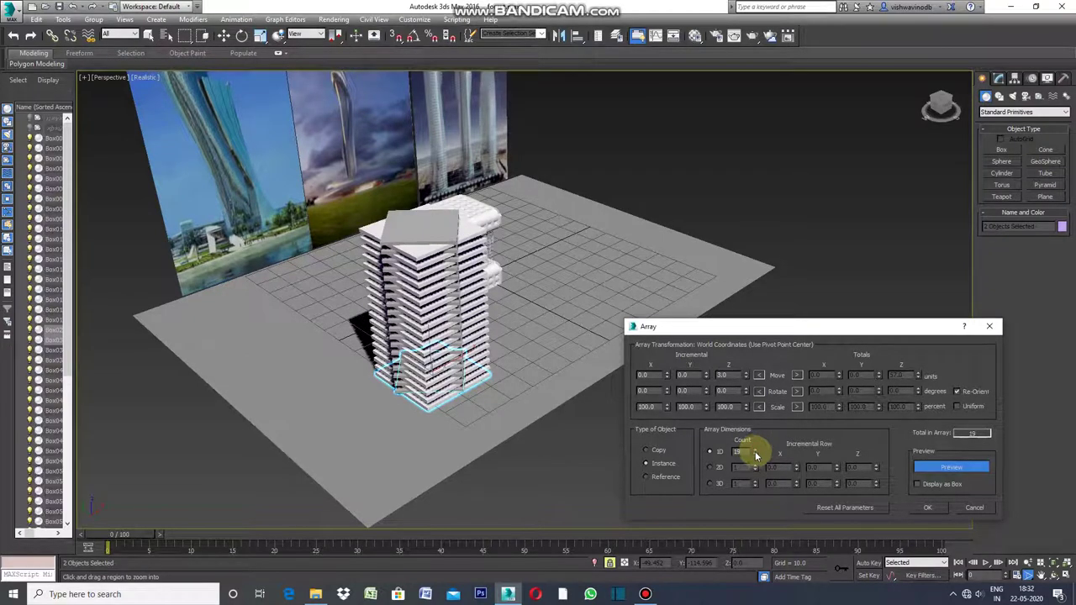
Nudge the Scale Z increment up to 103 percent, then back to 100.
click(745, 404)
click(745, 403)
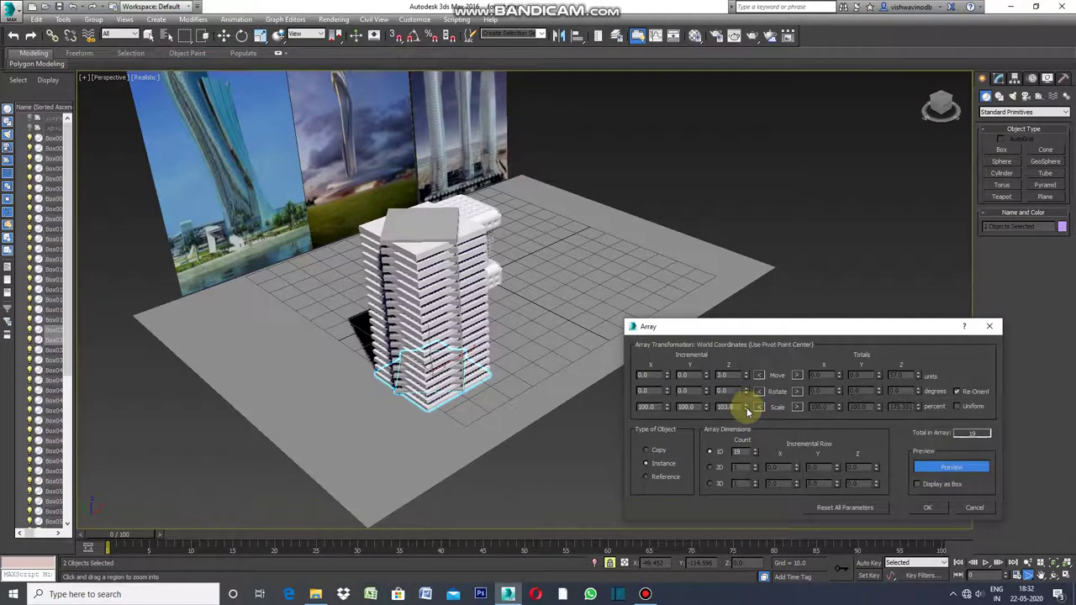
click(746, 410)
click(746, 411)
click(746, 410)
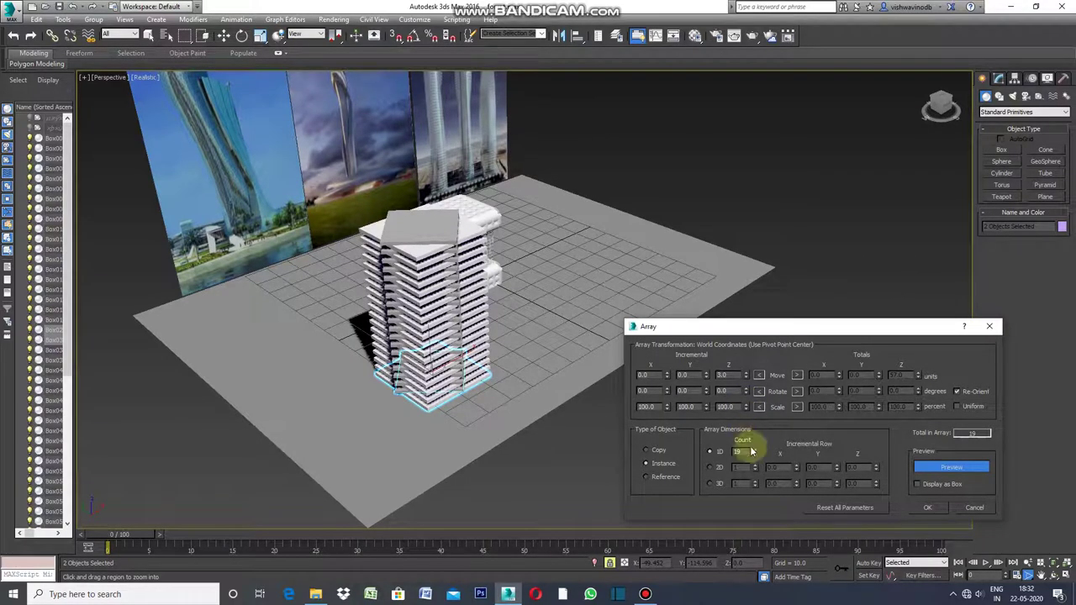
Try Scale Y increments from 103 down to 96 percent.
click(707, 404)
click(707, 405)
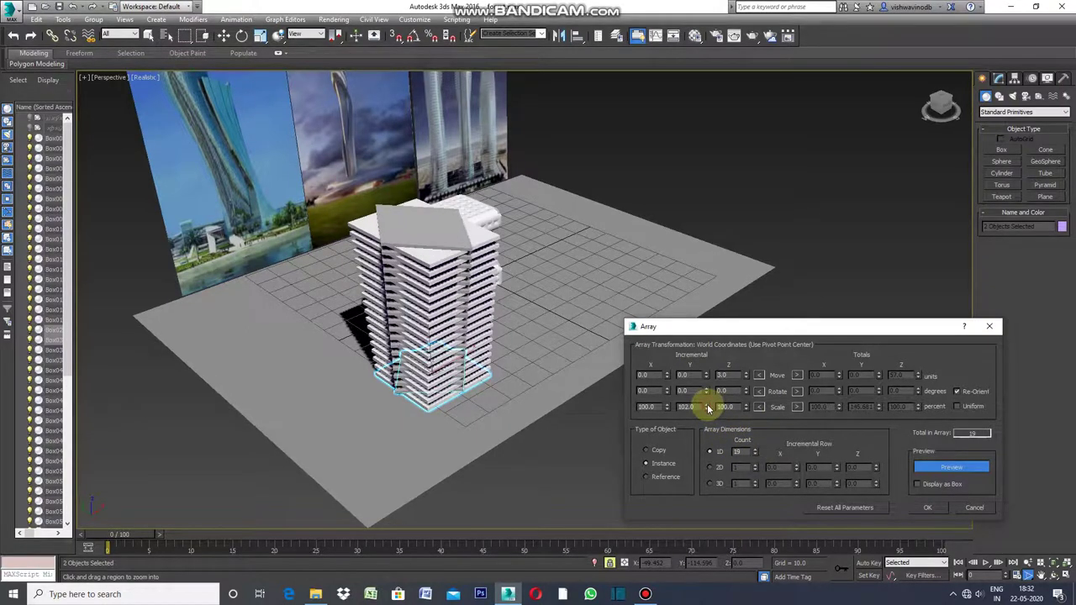
click(707, 404)
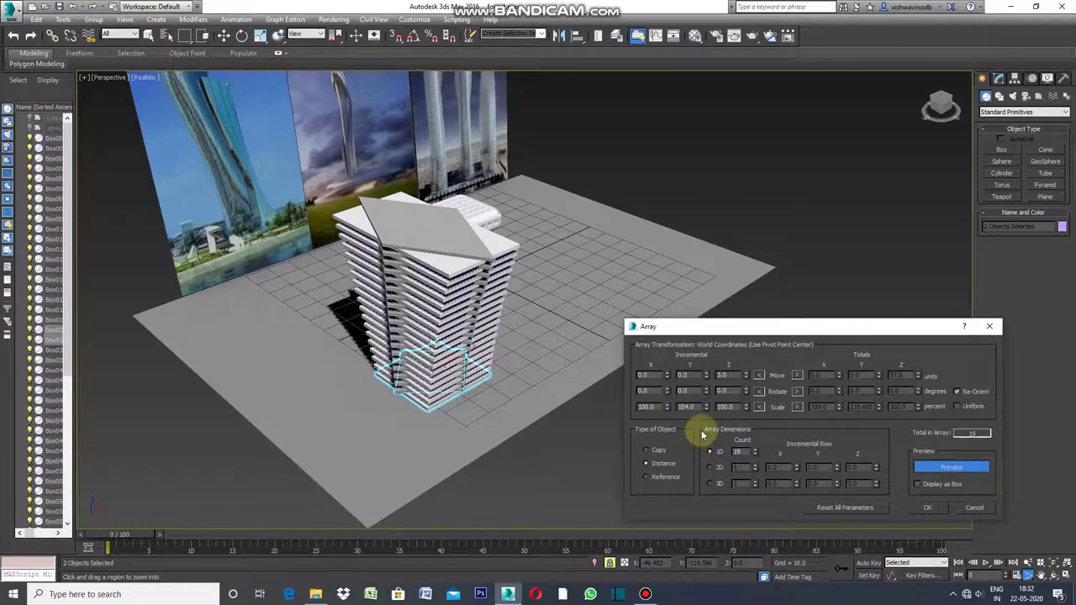
click(706, 410)
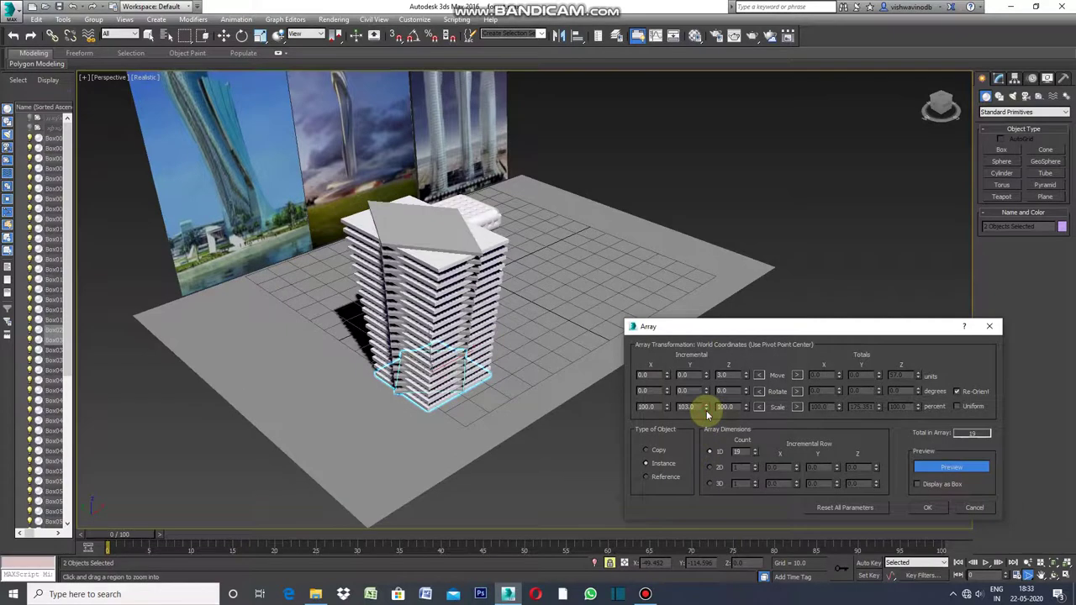
click(706, 410)
click(706, 410)
click(706, 409)
click(707, 409)
click(707, 409)
click(706, 410)
click(707, 410)
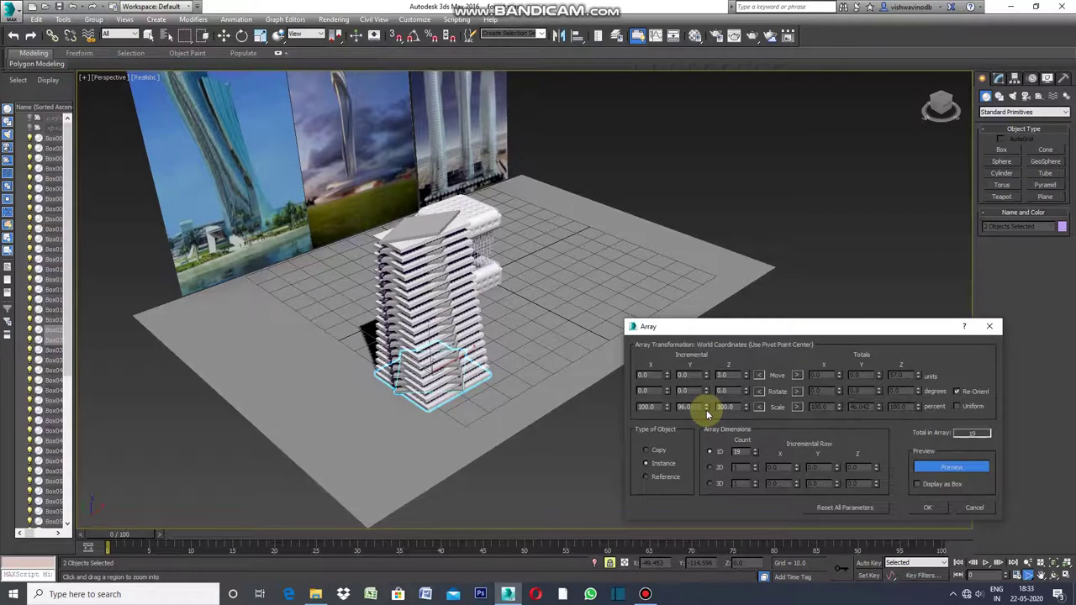
Restore Scale Y to 100 percent and raise the array count to 21.
click(707, 407)
click(706, 407)
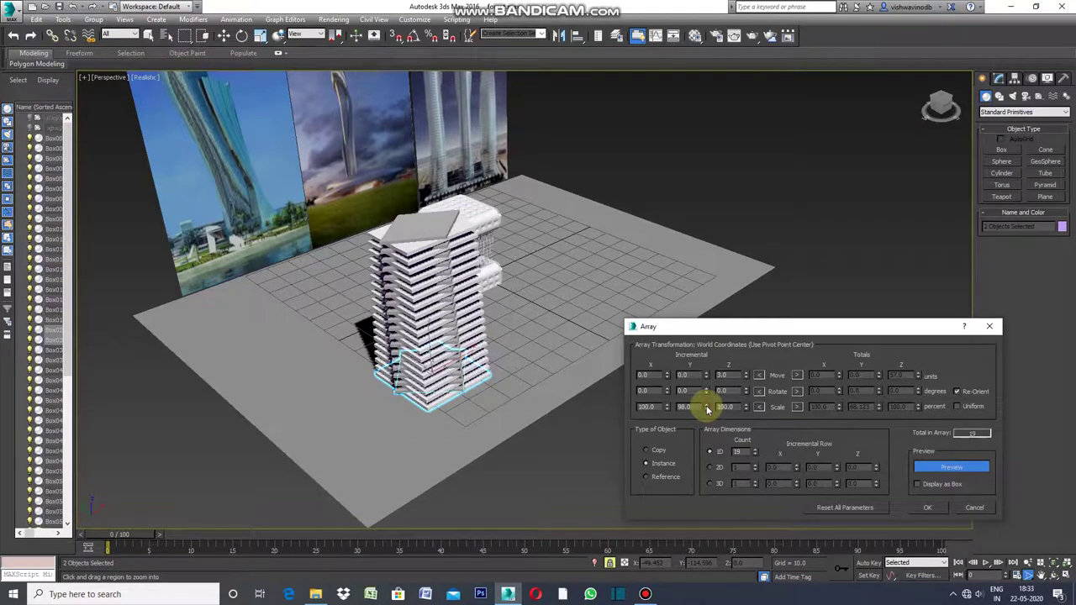
click(706, 407)
click(706, 407)
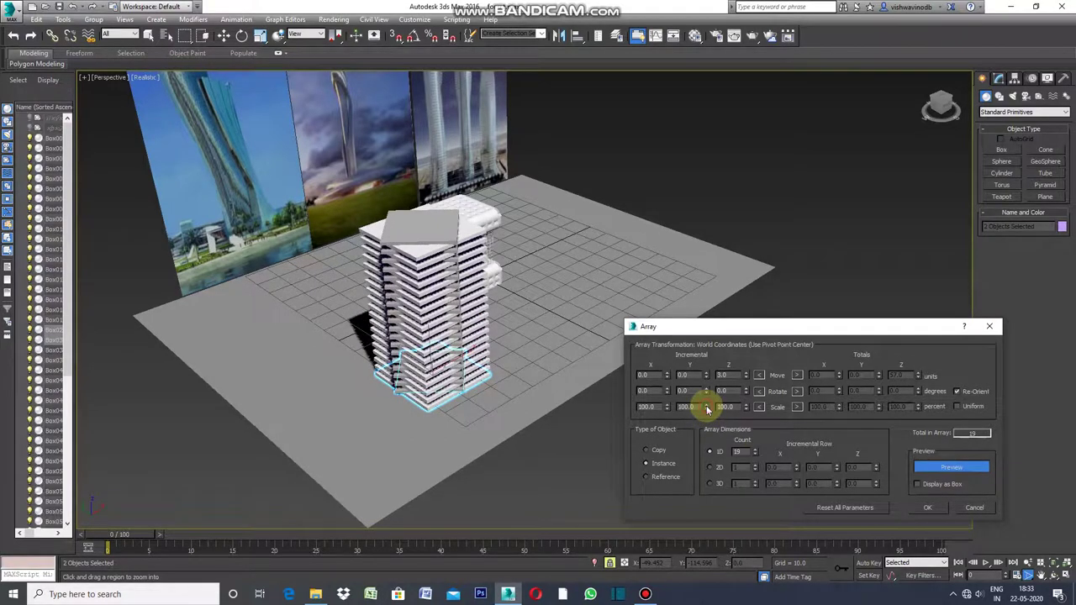
click(756, 449)
click(756, 449)
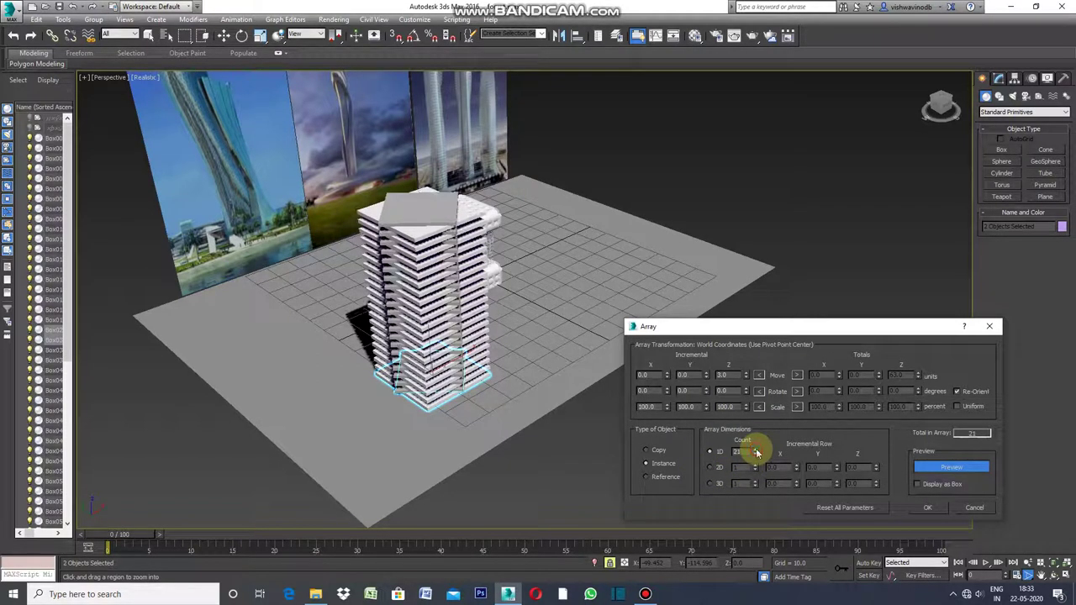
Raise the count to 22, then spin Scale X up to 106 and back to 100.
click(756, 450)
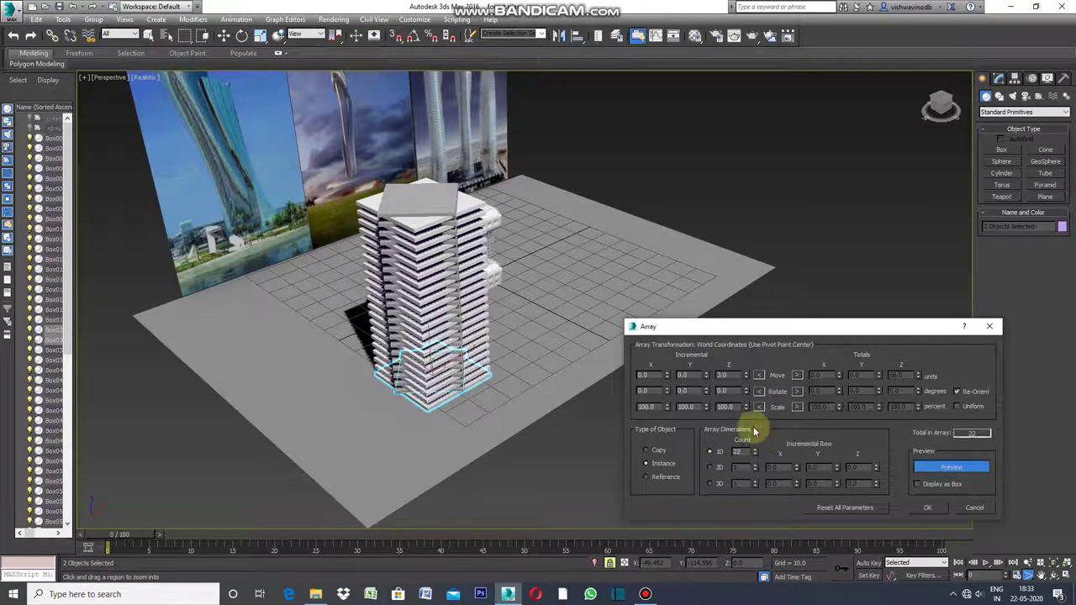
click(669, 408)
click(667, 406)
click(668, 406)
click(669, 407)
click(669, 408)
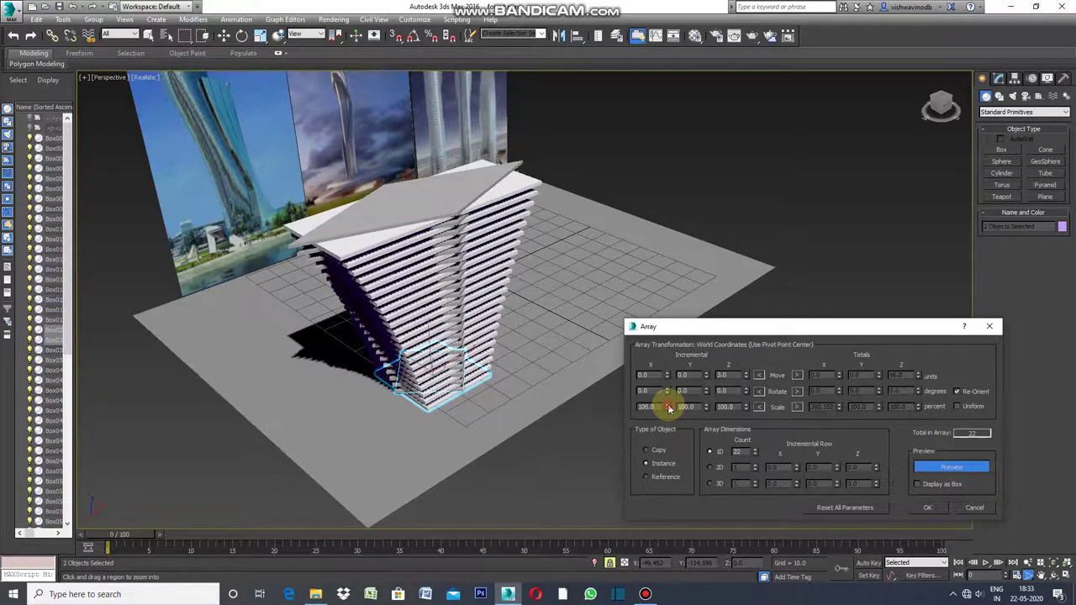
click(669, 408)
click(669, 407)
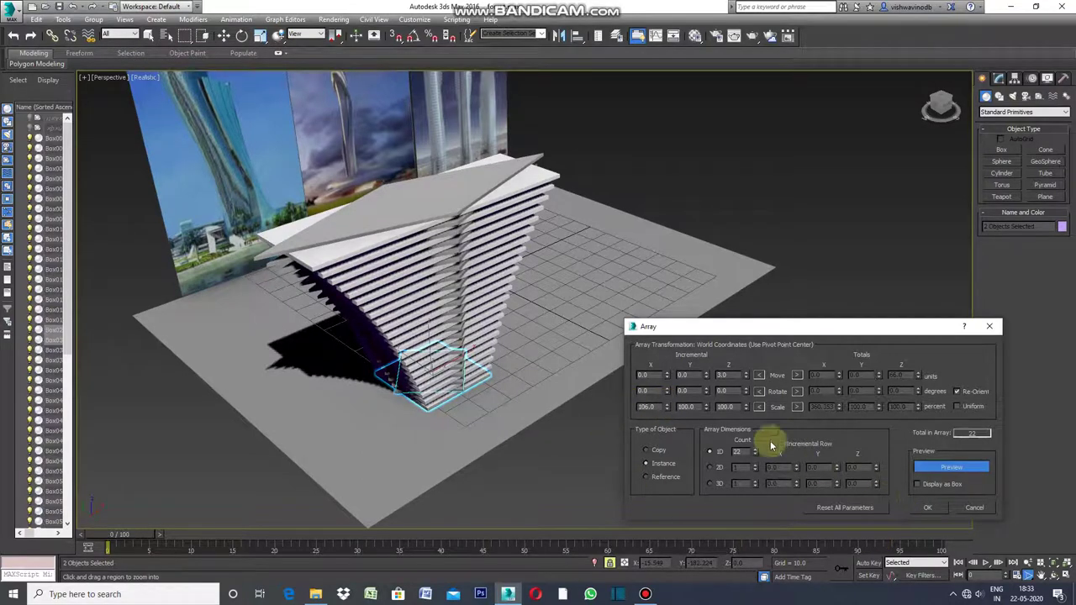
click(667, 409)
click(666, 410)
click(667, 409)
click(666, 410)
click(667, 408)
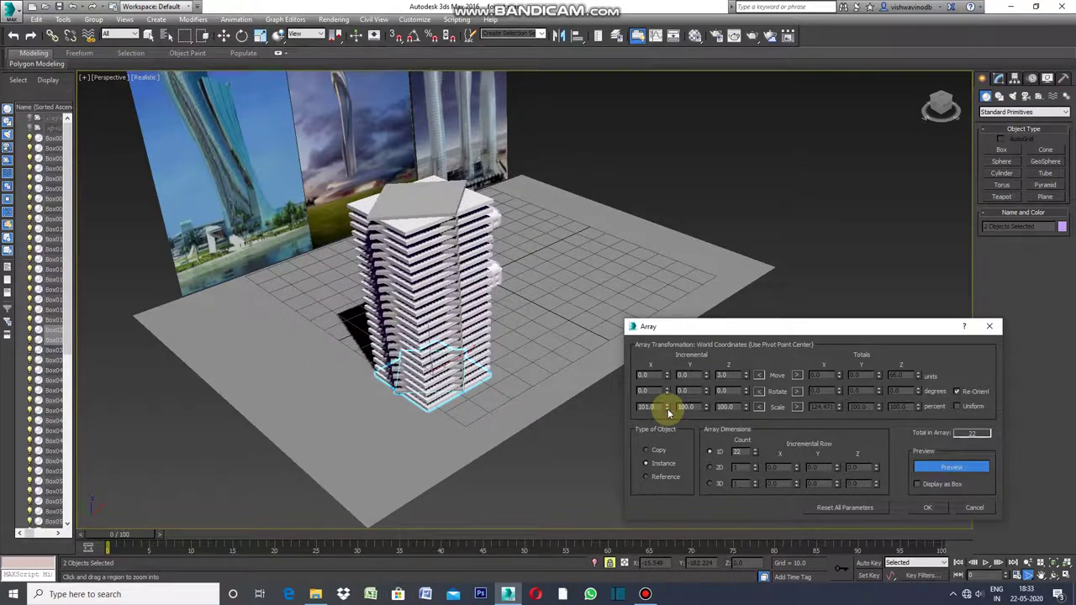
click(667, 409)
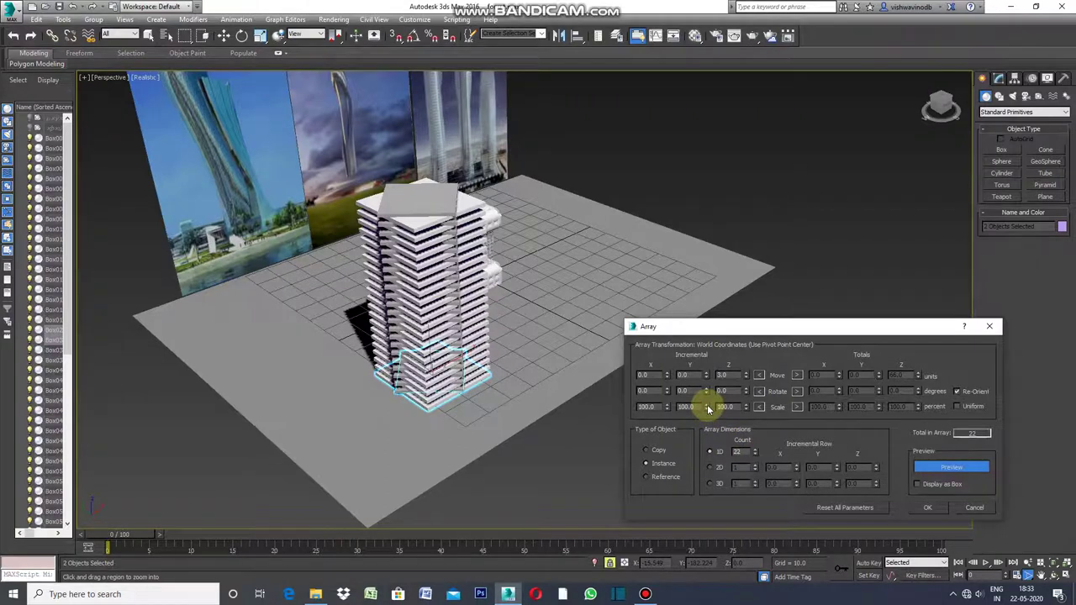
Spin the Scale Y increment up to 106 percent and return it to 100.
click(707, 405)
click(707, 406)
click(708, 407)
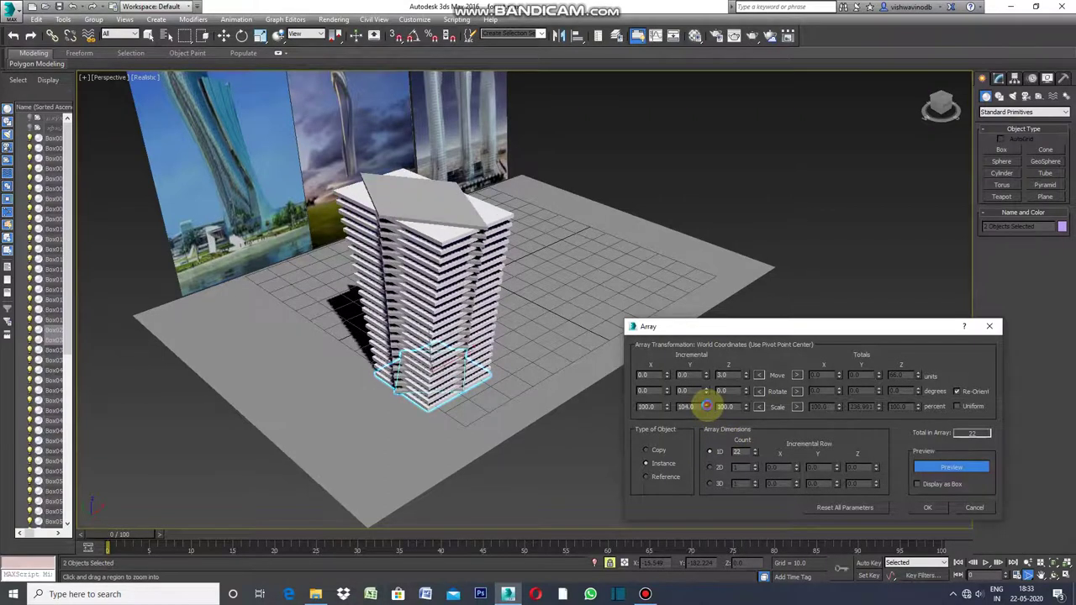
click(707, 407)
click(708, 407)
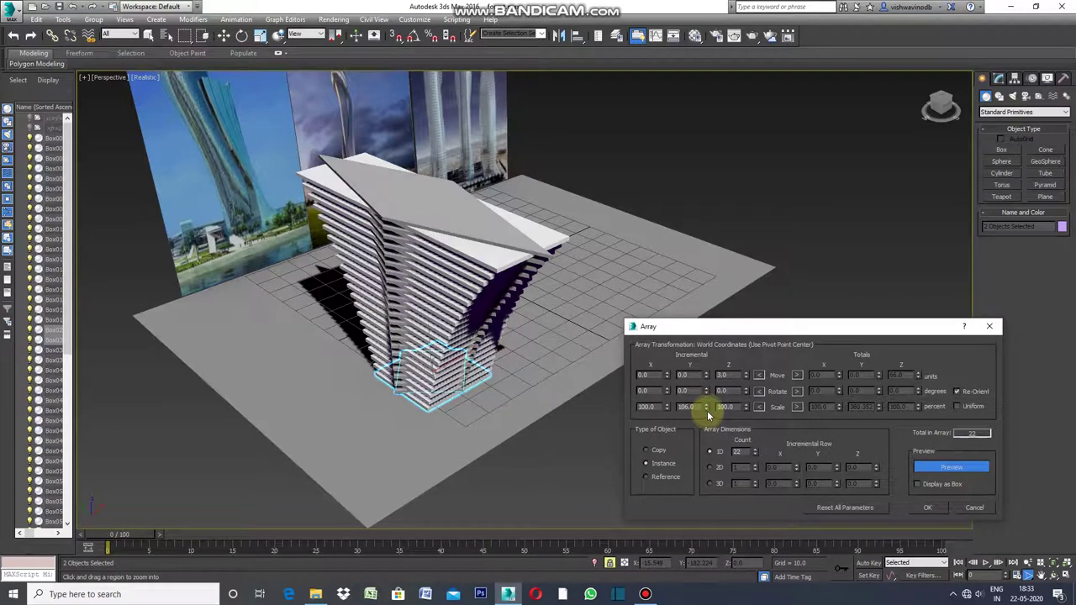
click(708, 411)
click(708, 411)
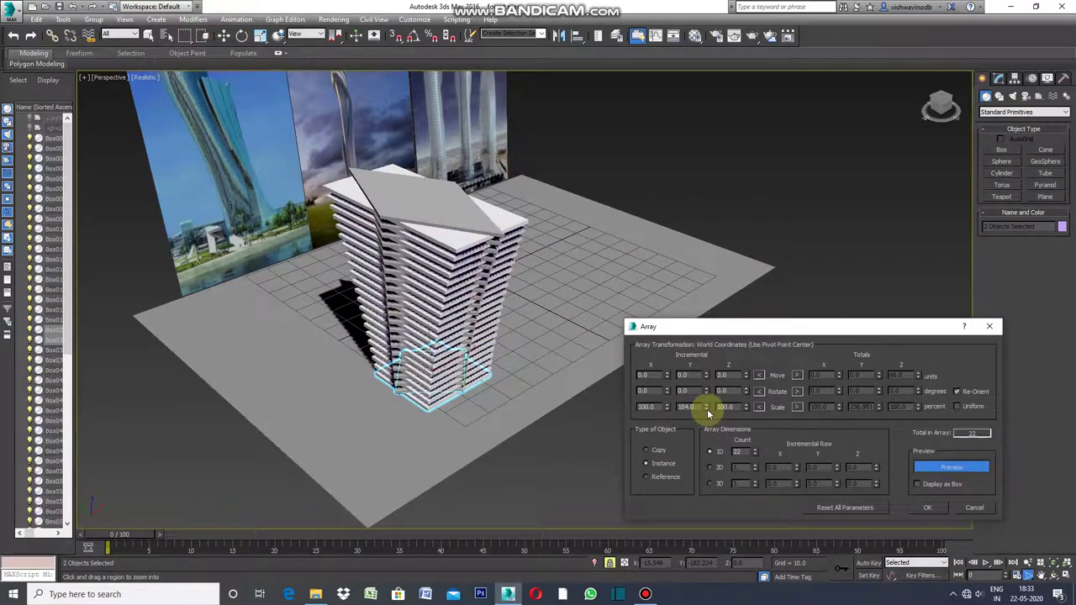
click(707, 411)
click(708, 411)
click(708, 411)
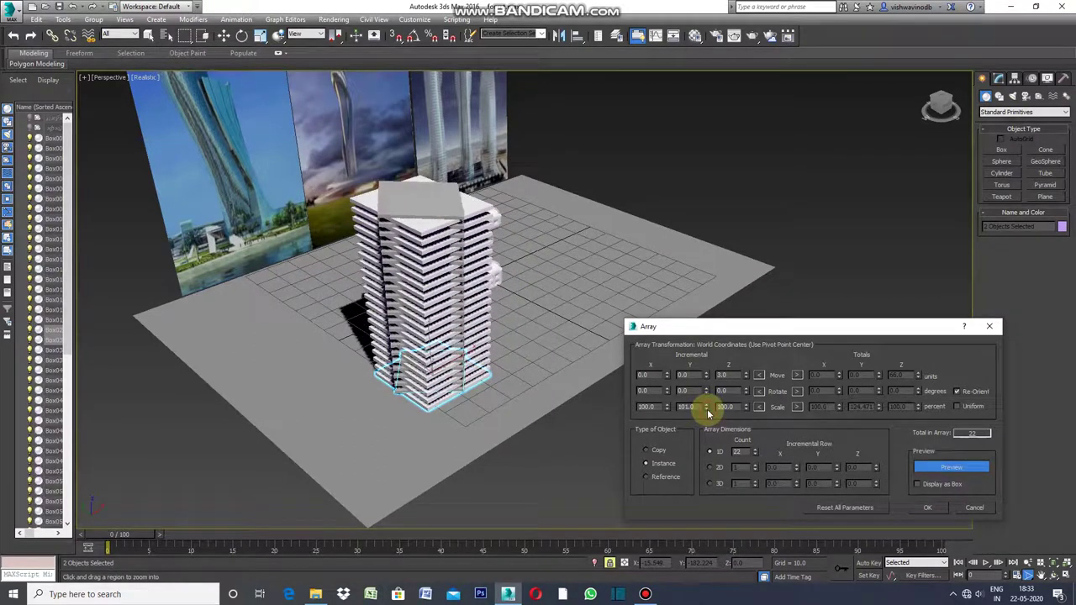
click(708, 411)
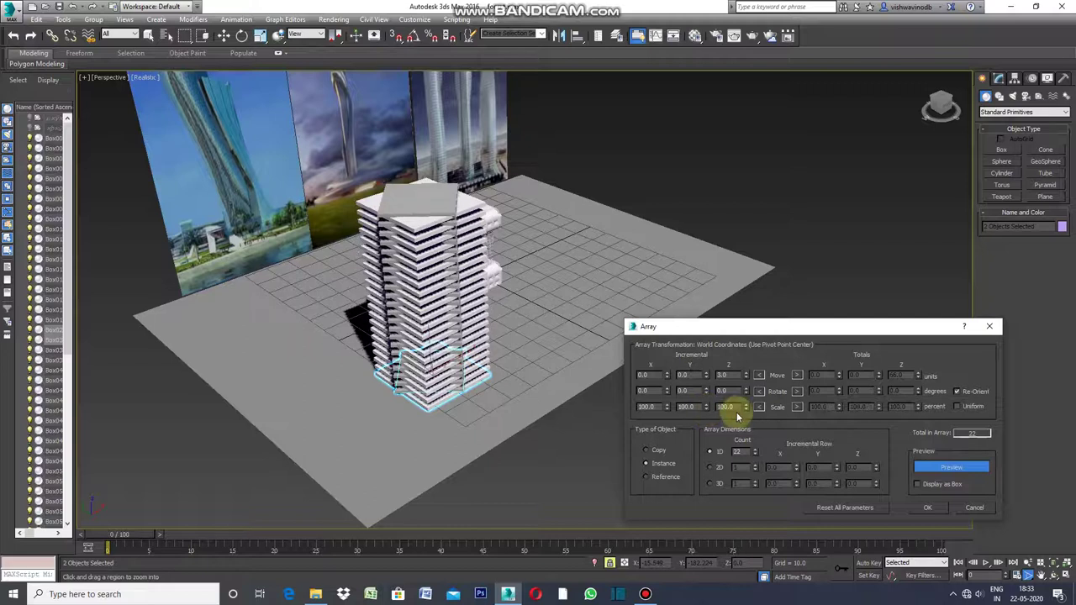
Set the incremental Move Y offset to 2.0 per floor.
click(708, 375)
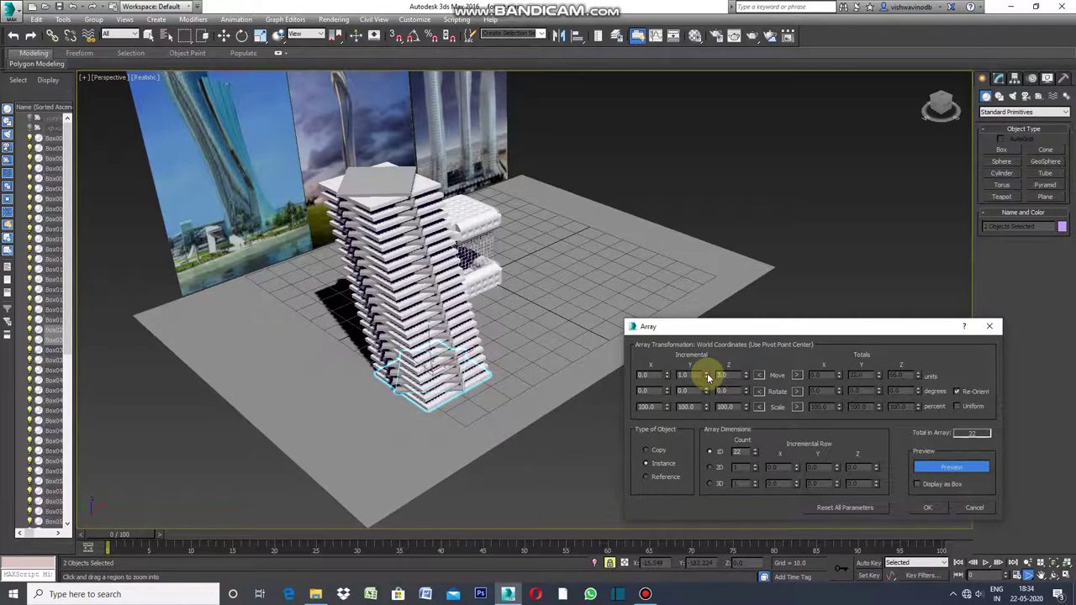
click(707, 375)
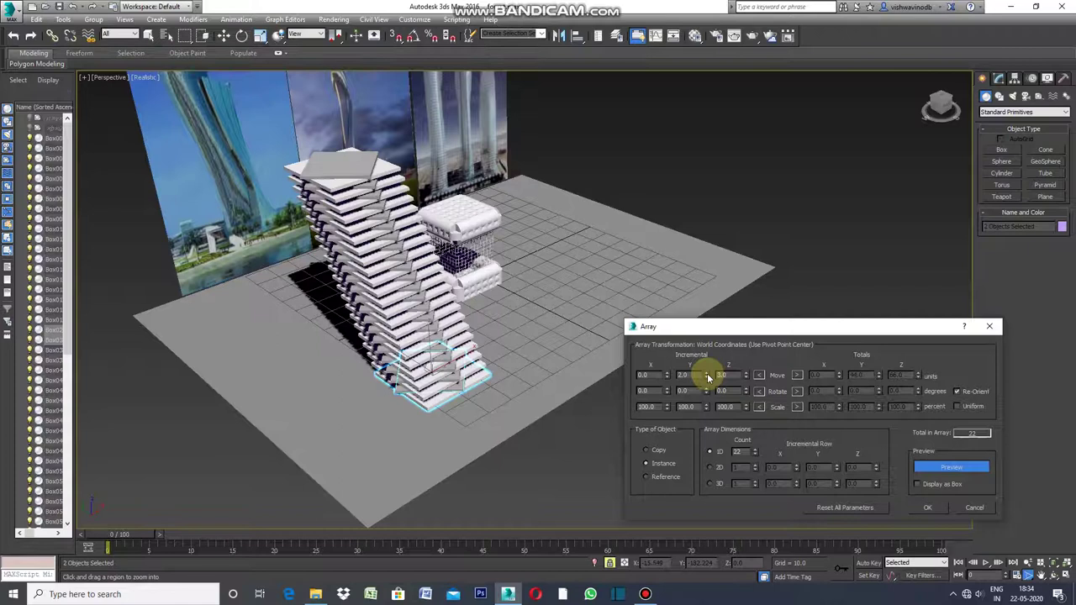
click(707, 375)
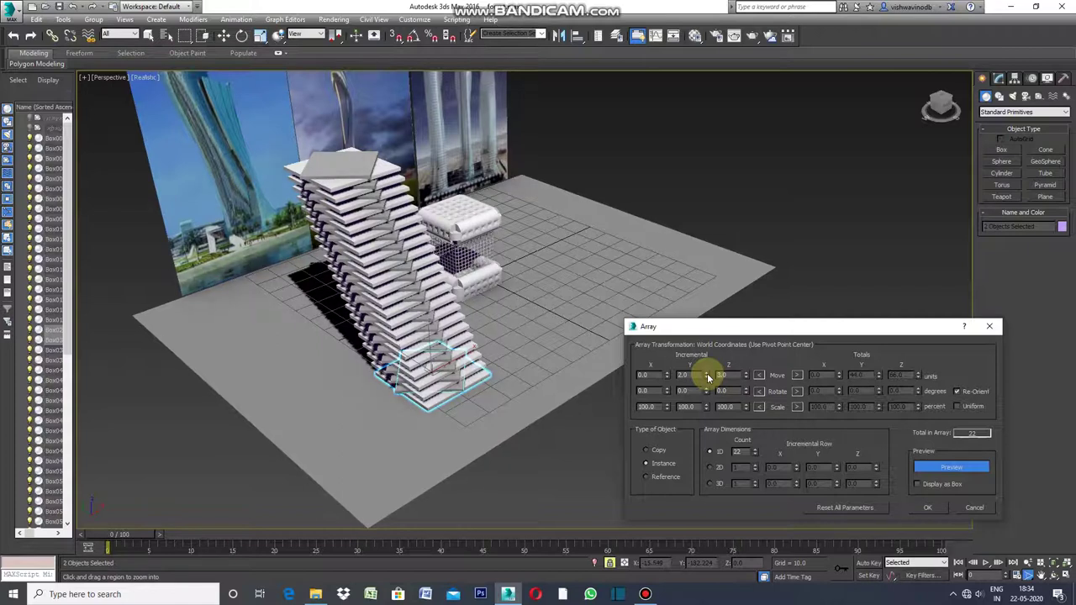
Raise the array count to 27 floors, with a -1.0 Move X offset.
click(755, 452)
click(755, 453)
click(756, 452)
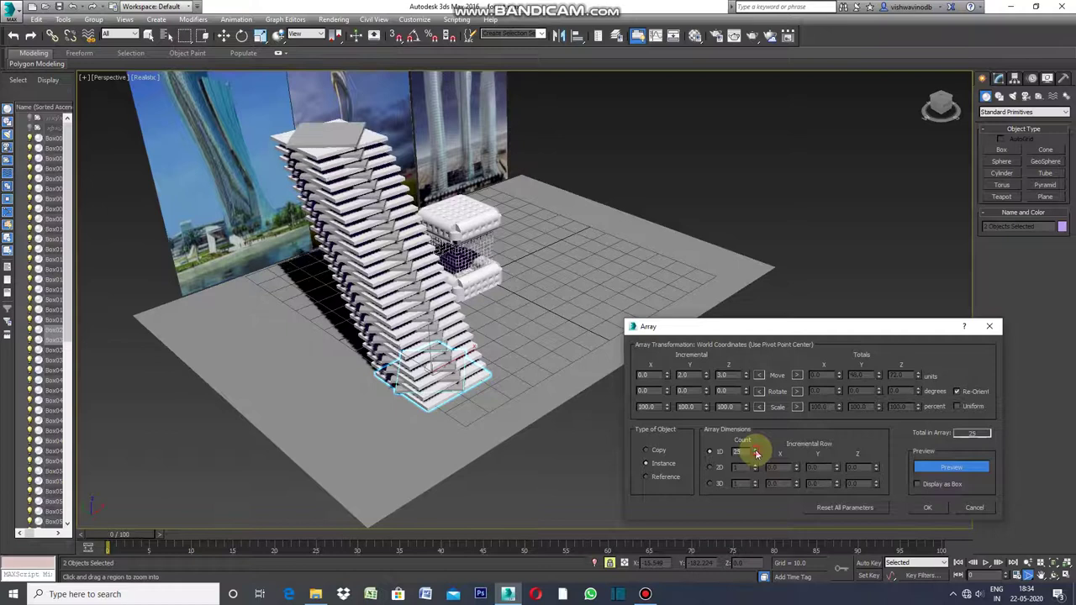
click(755, 452)
click(755, 452)
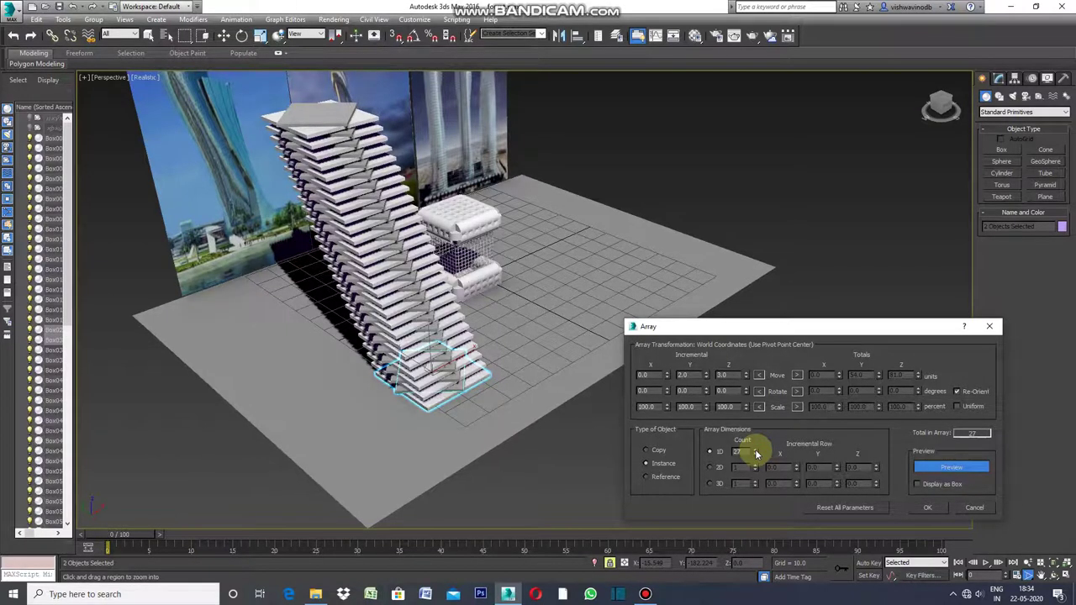
click(668, 377)
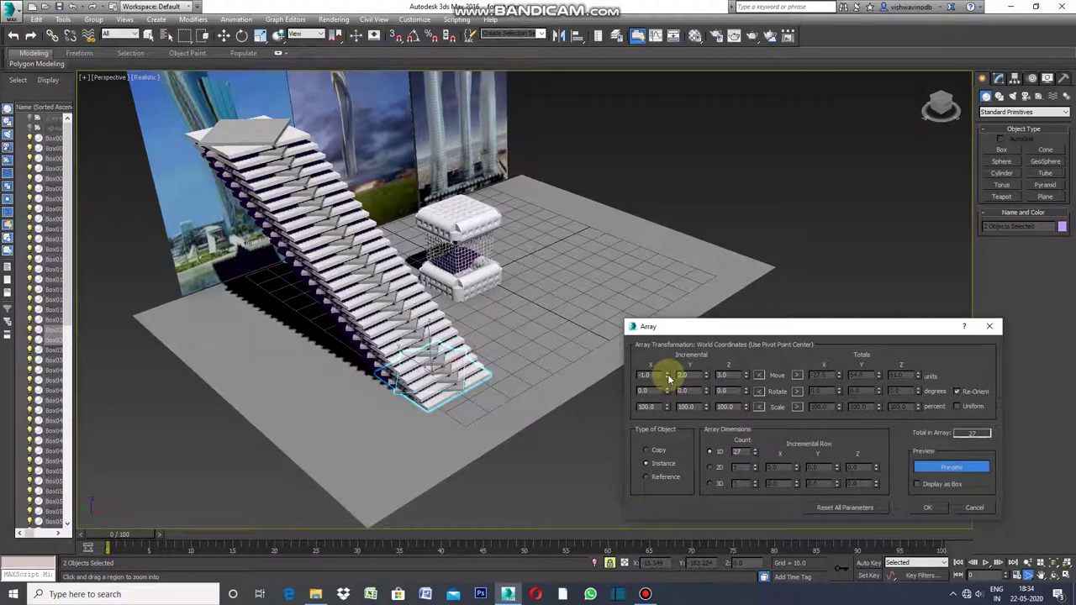
Step the incremental Move X offset up to 4, then back down to 0.0.
right_click(668, 378)
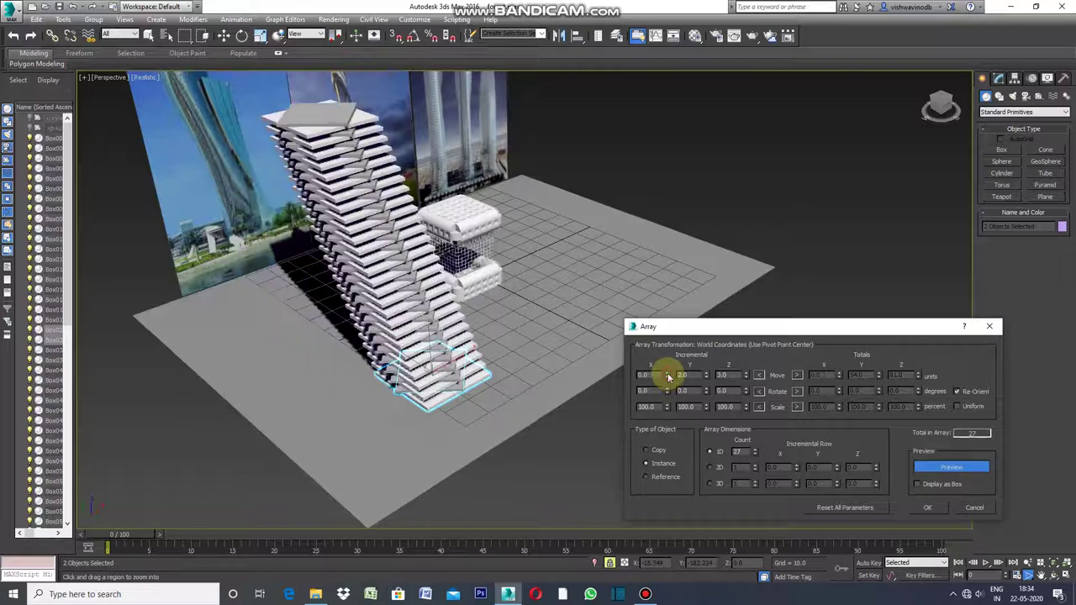
click(667, 375)
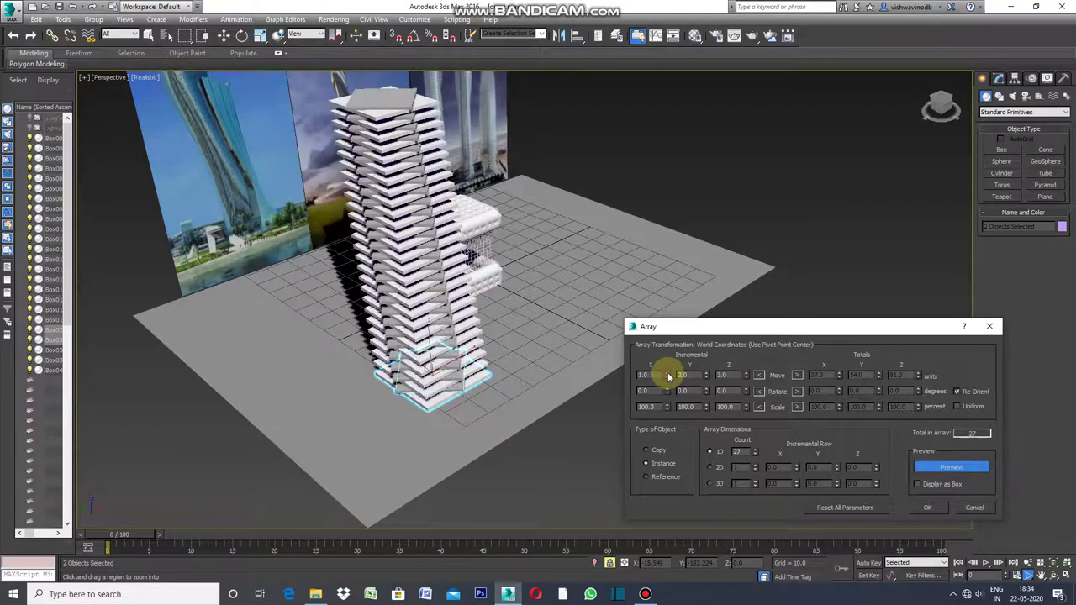
click(669, 374)
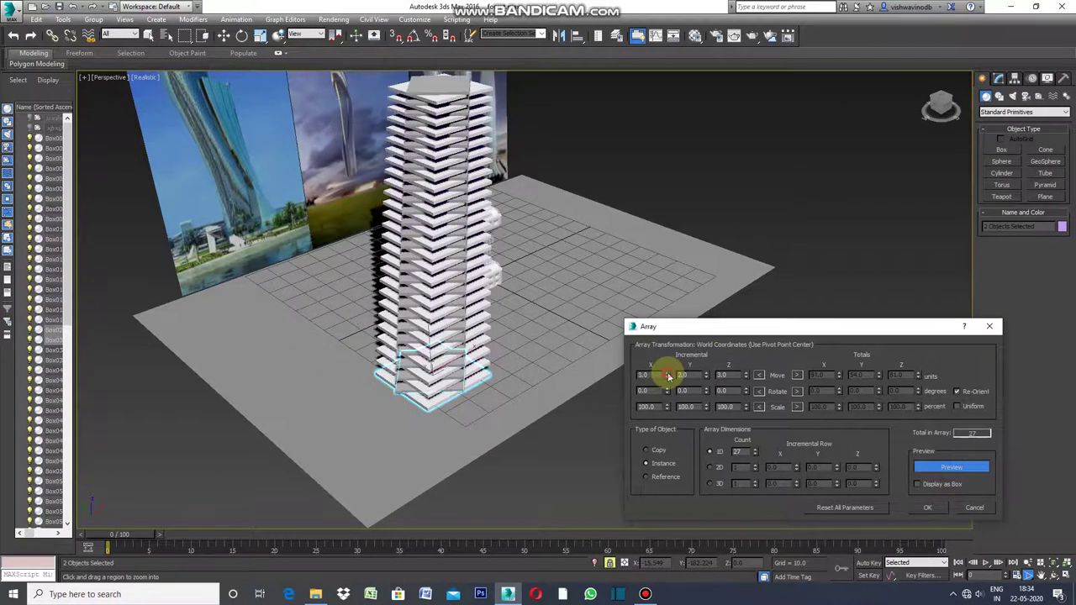
click(669, 374)
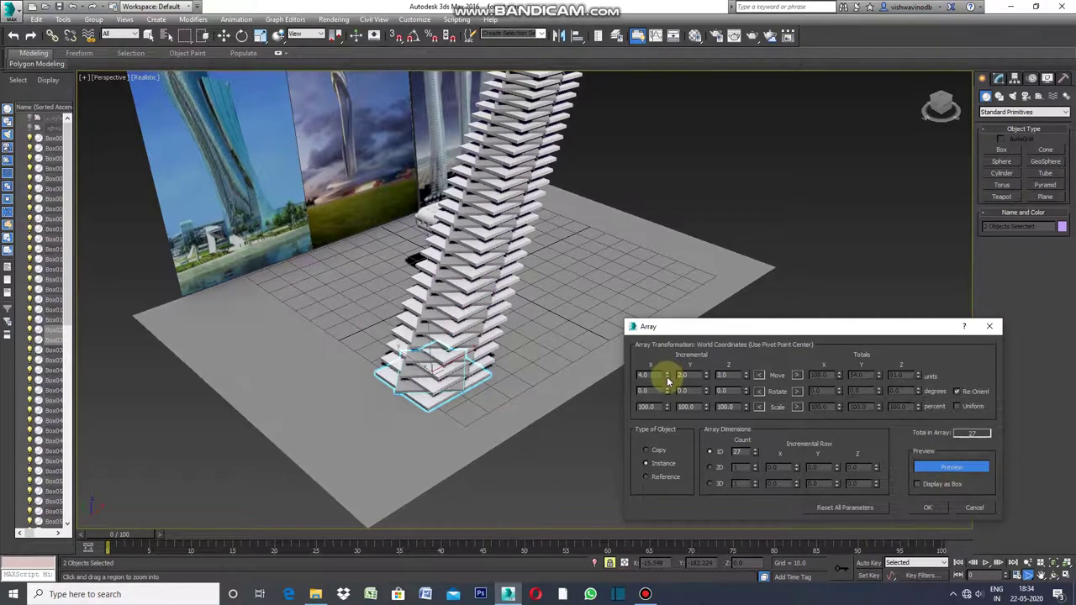
click(668, 380)
click(668, 378)
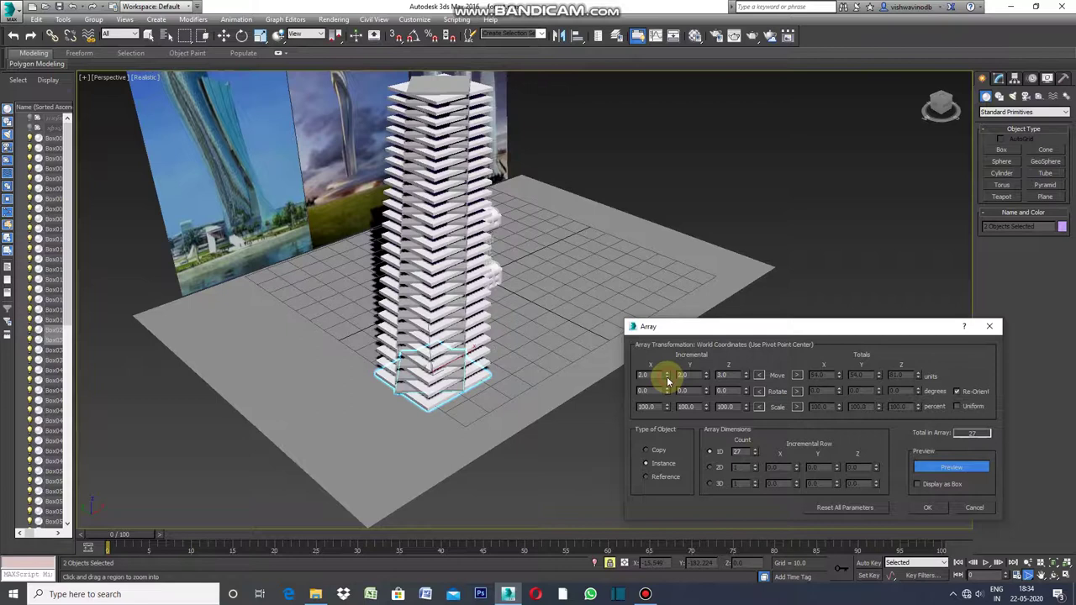
click(669, 380)
click(668, 380)
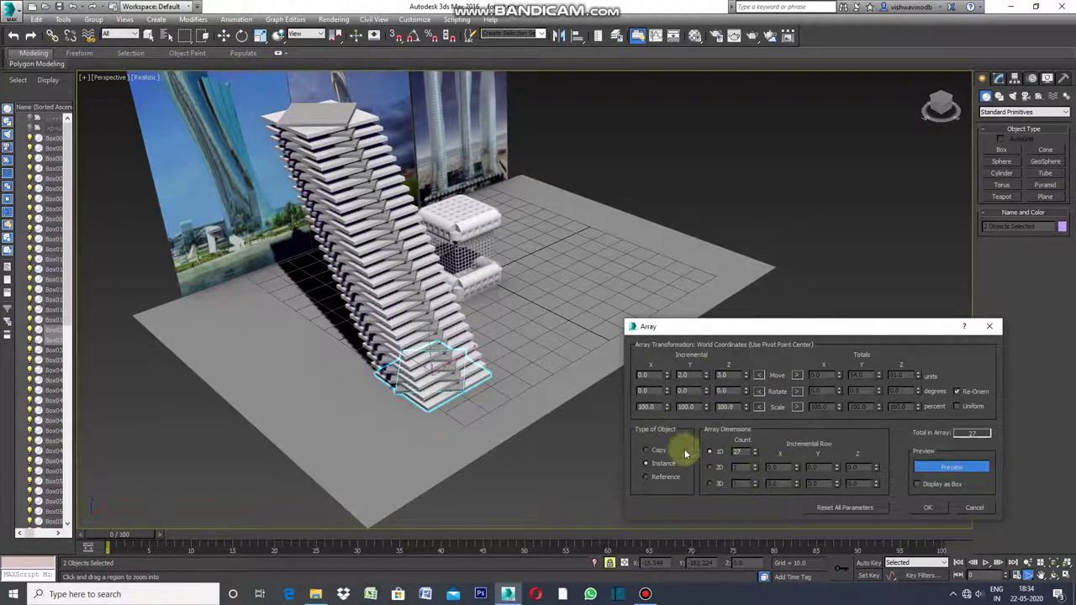
click(749, 407)
click(747, 405)
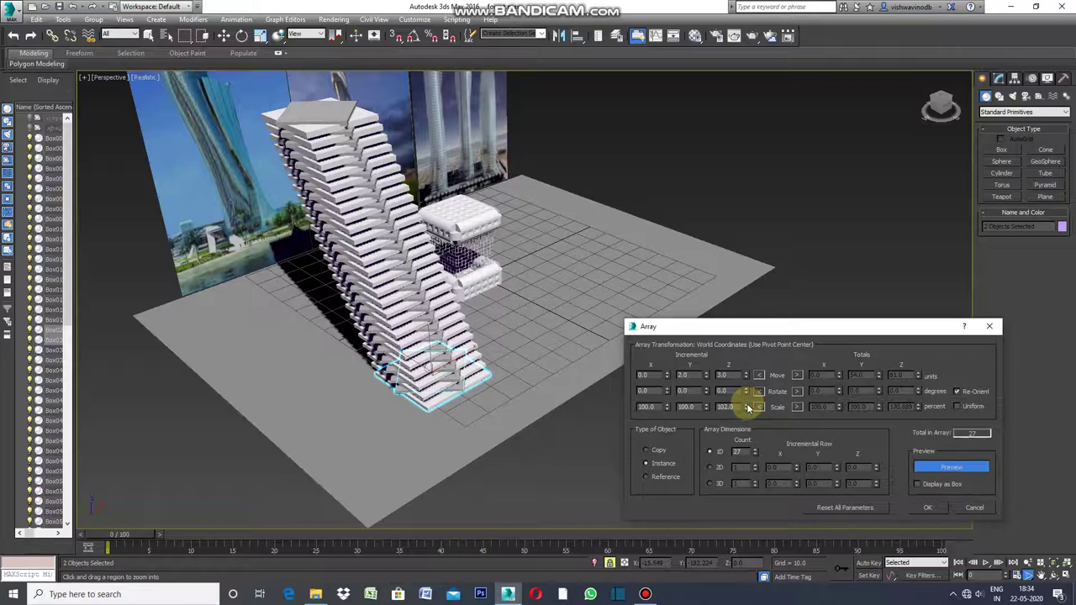
click(747, 404)
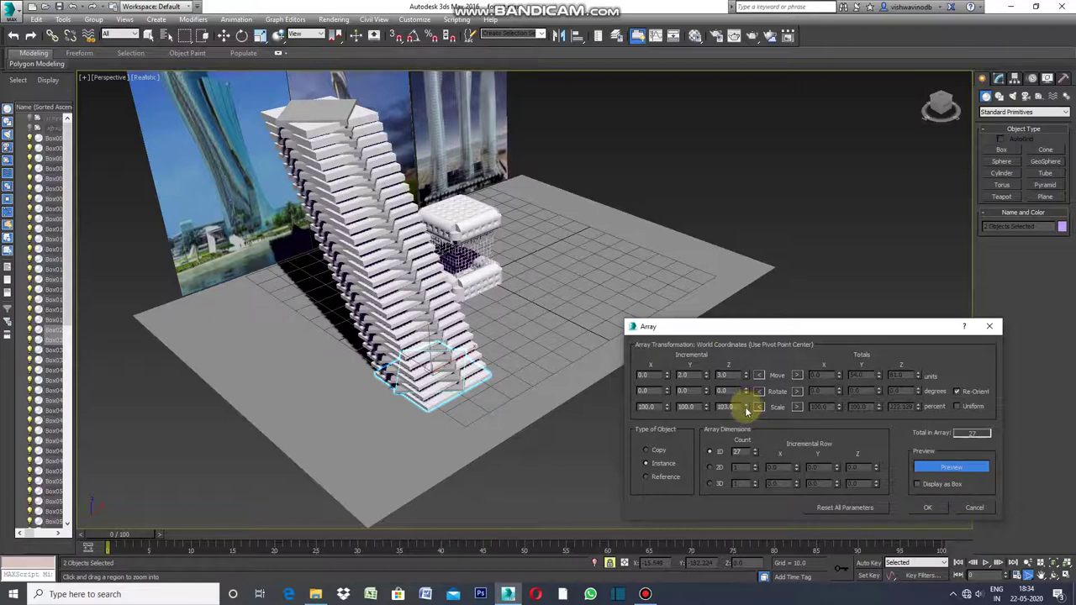
click(747, 410)
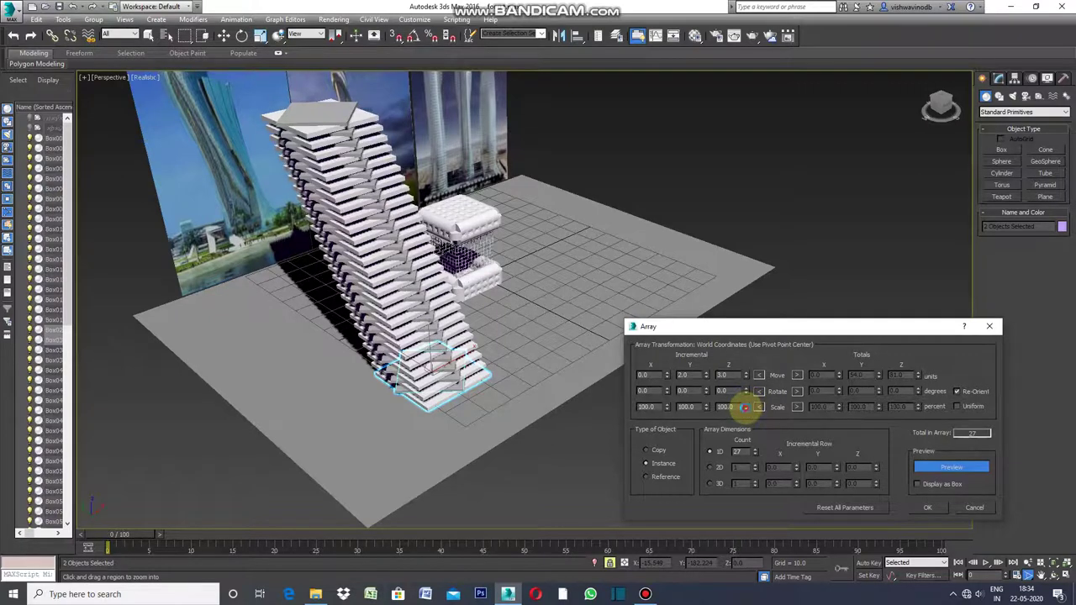
click(746, 411)
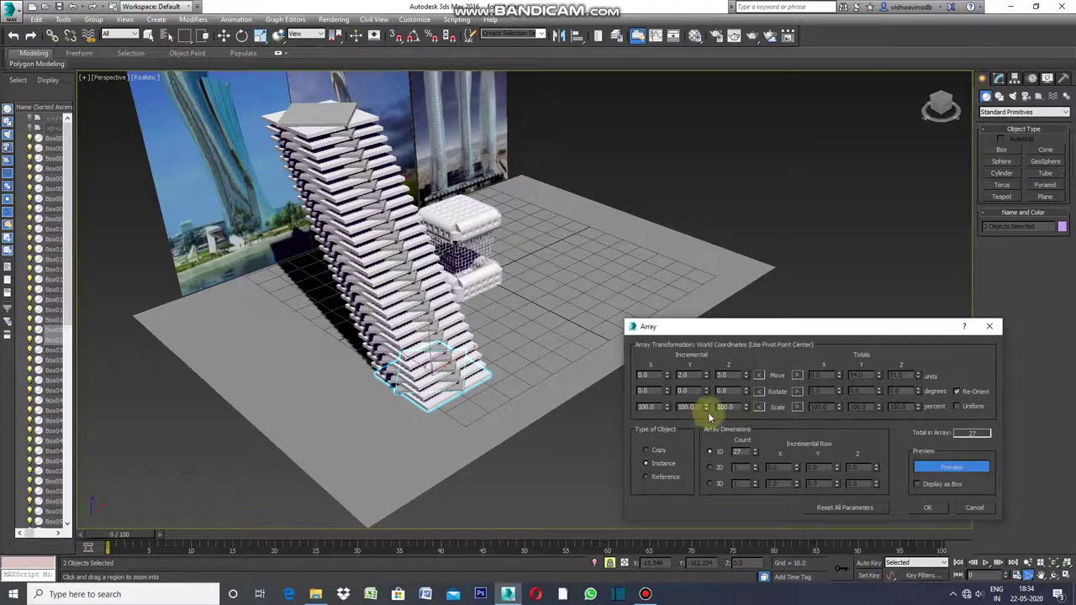
click(747, 392)
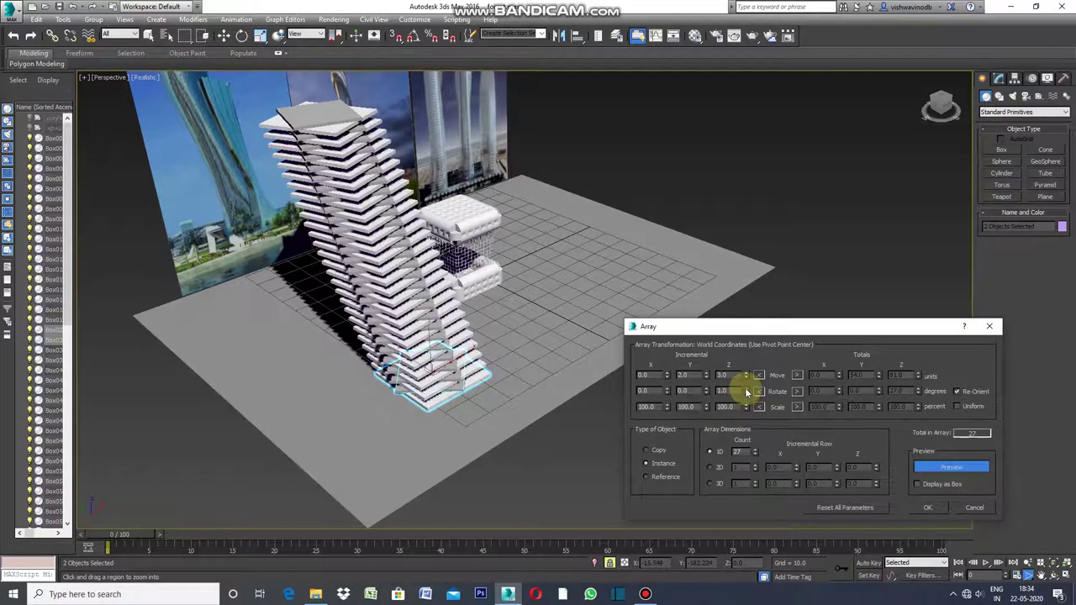
Raise the incremental Rotate Z to 8.0 degrees per floor.
click(746, 391)
click(747, 392)
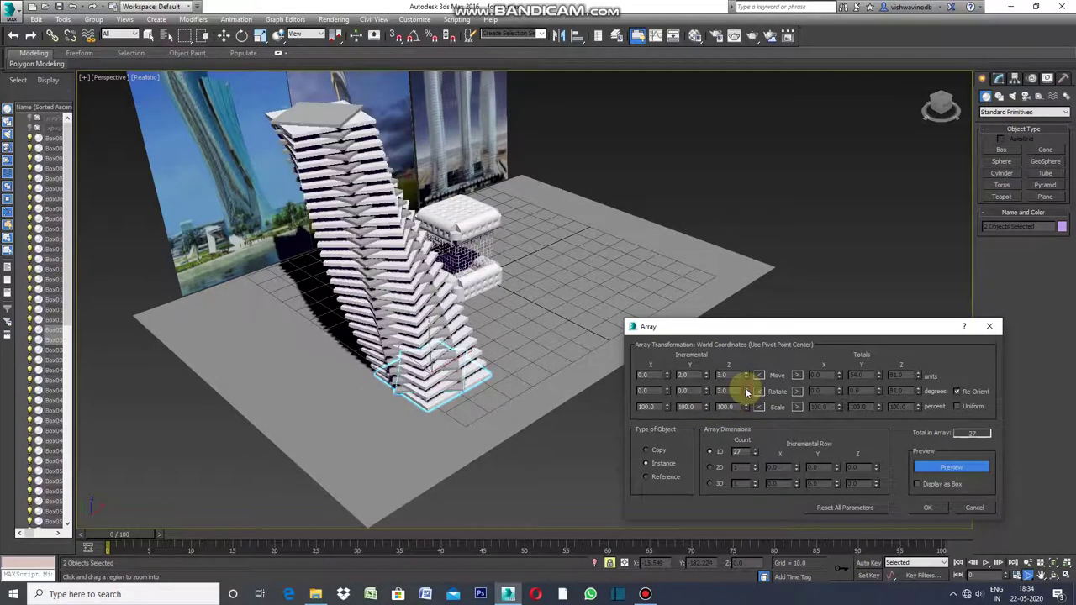
click(747, 392)
click(747, 392)
click(746, 392)
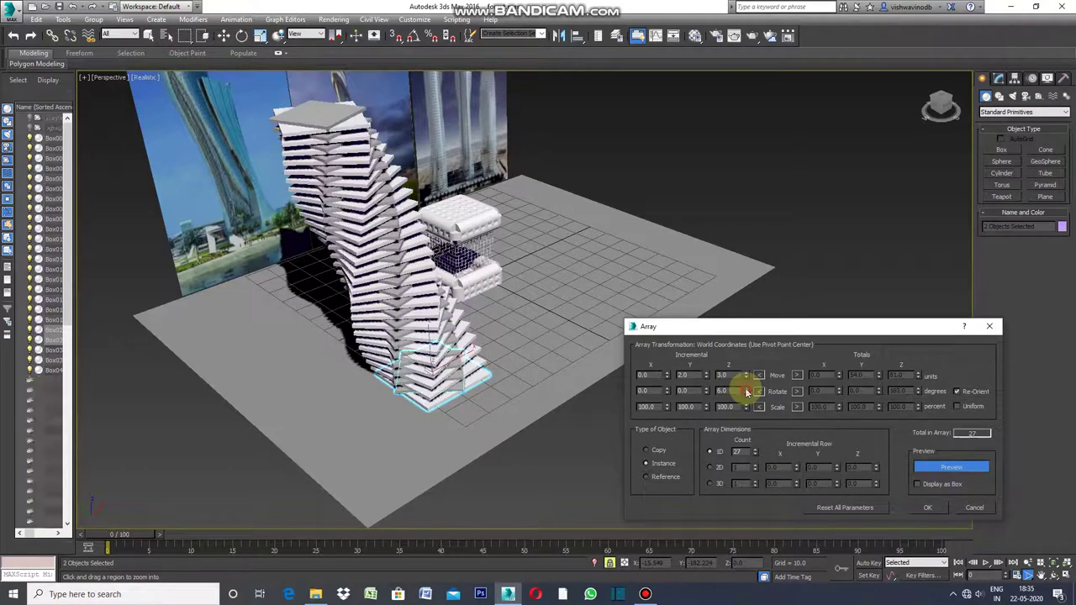
click(747, 391)
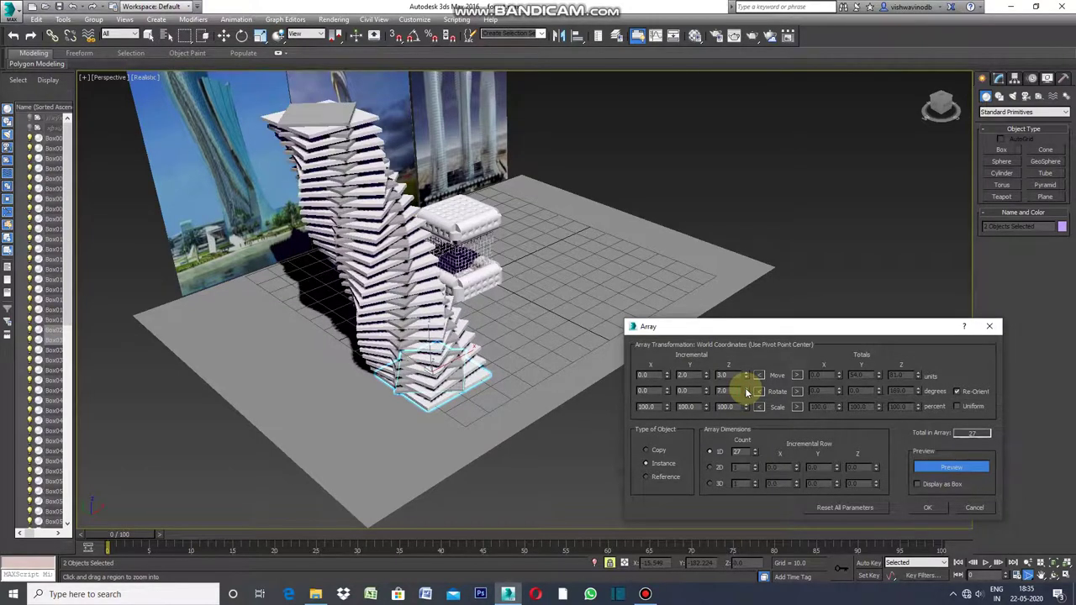
click(745, 388)
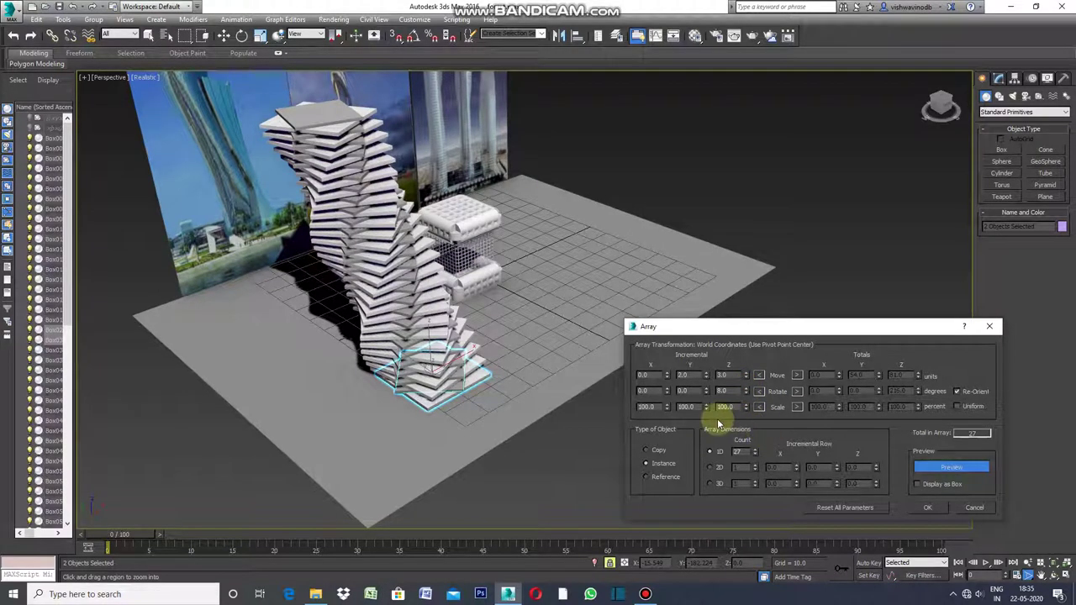
Set the array's incremental X move to 2.0 and raise the 1D count to 28 slabs.
click(669, 375)
click(669, 375)
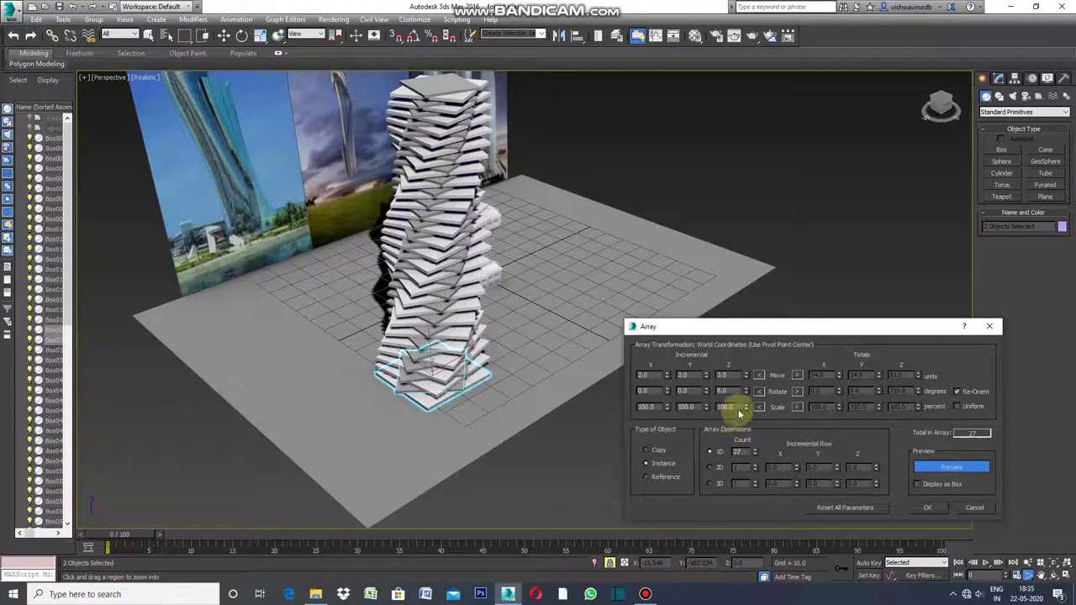
click(754, 449)
click(755, 454)
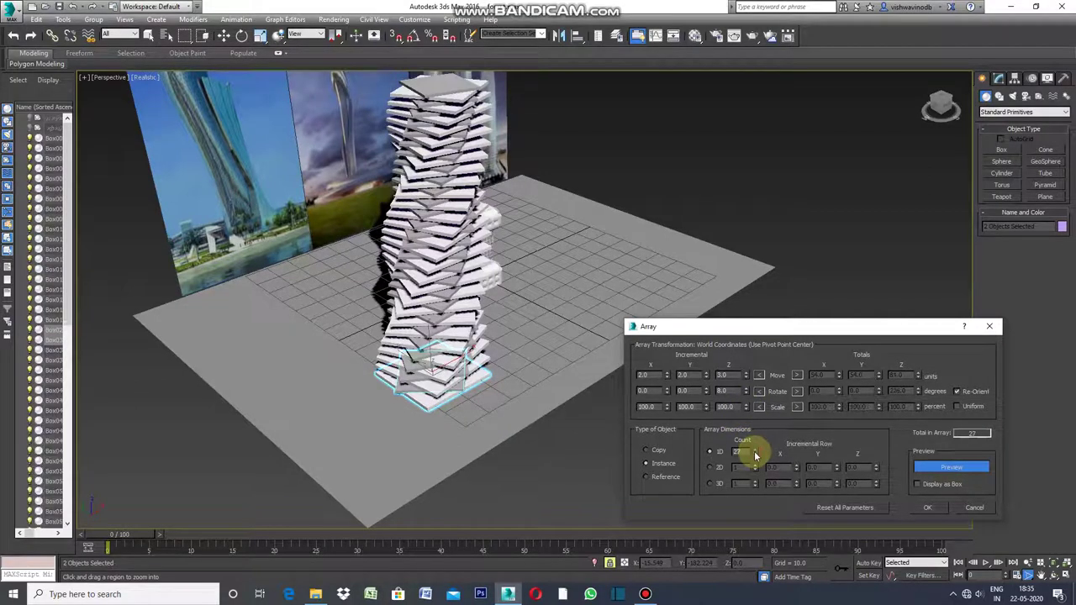
click(754, 450)
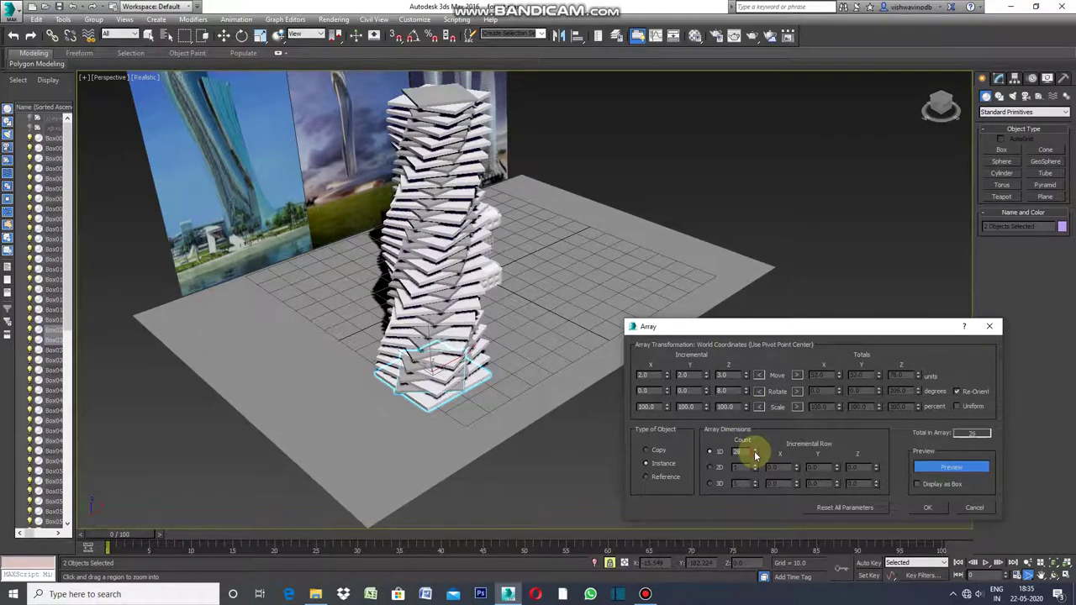
click(755, 449)
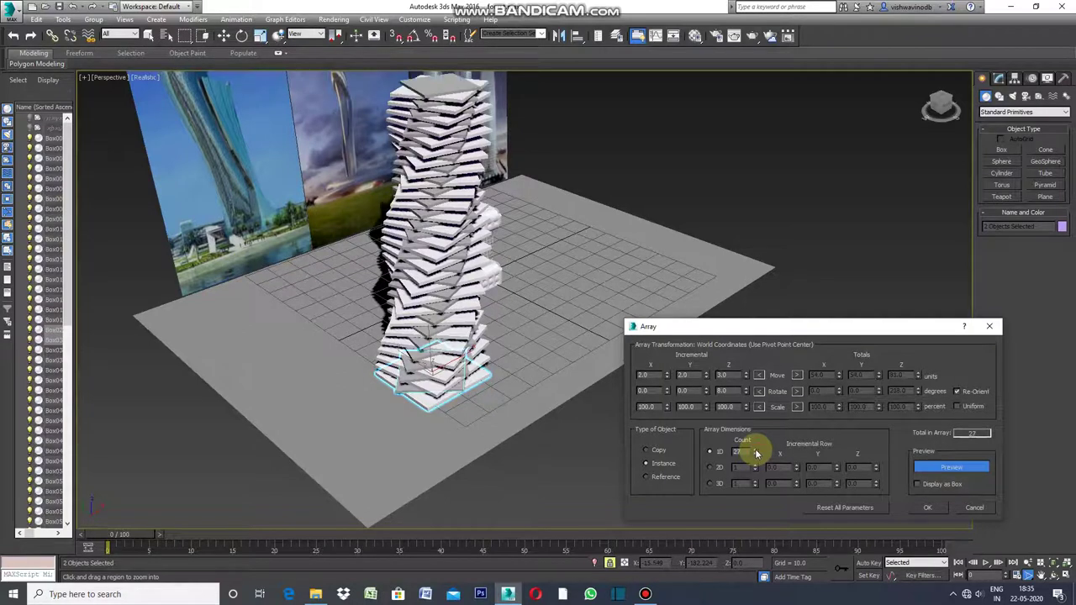
click(755, 449)
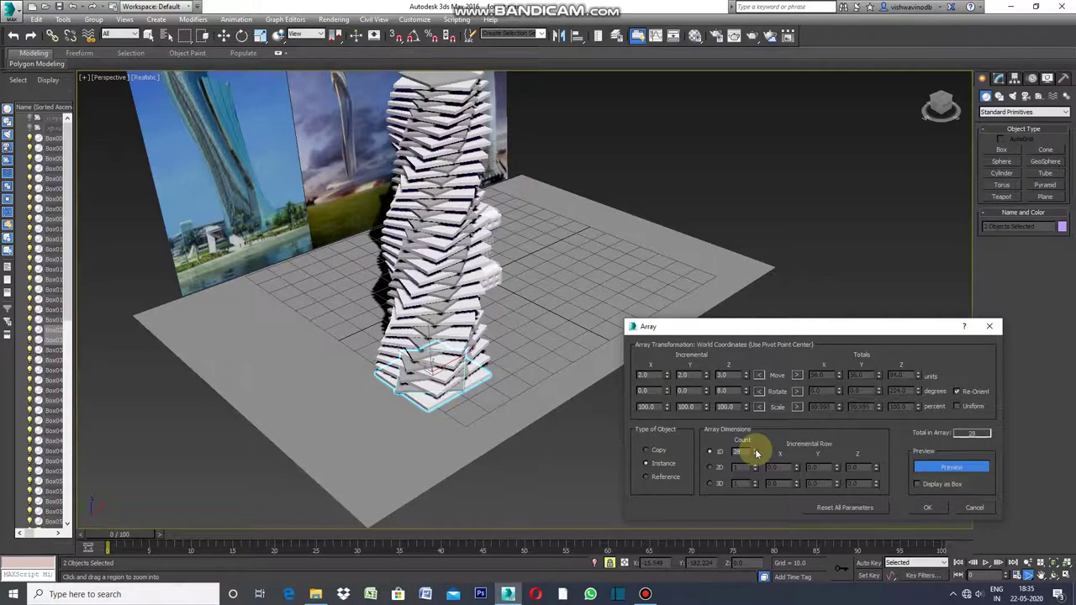
Try Incremental Scale Y values between 100 and 106, settling on 101 percent per slab.
click(707, 404)
click(708, 407)
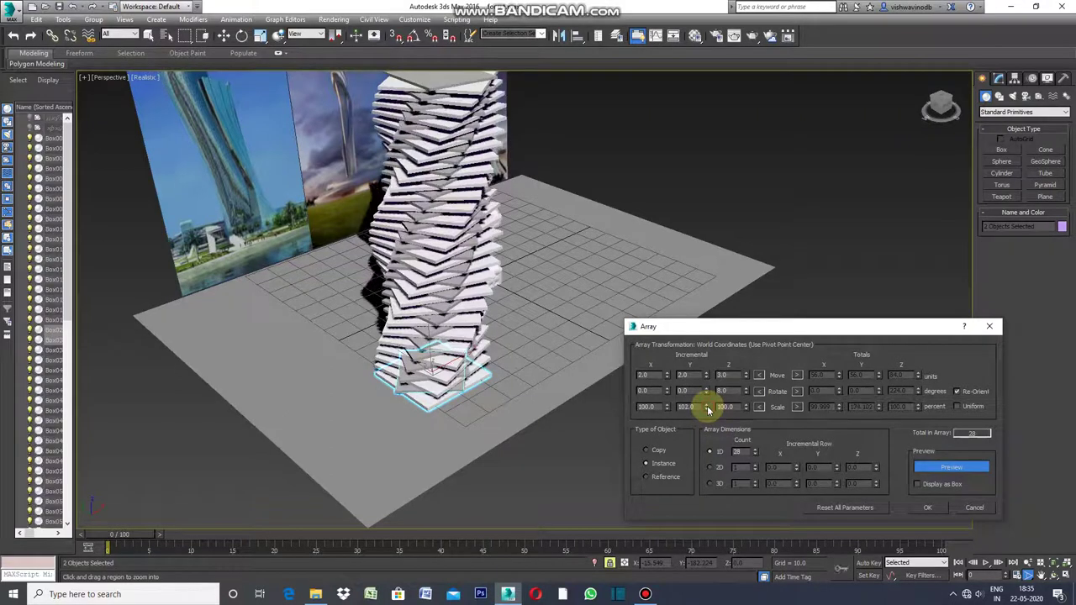
click(708, 407)
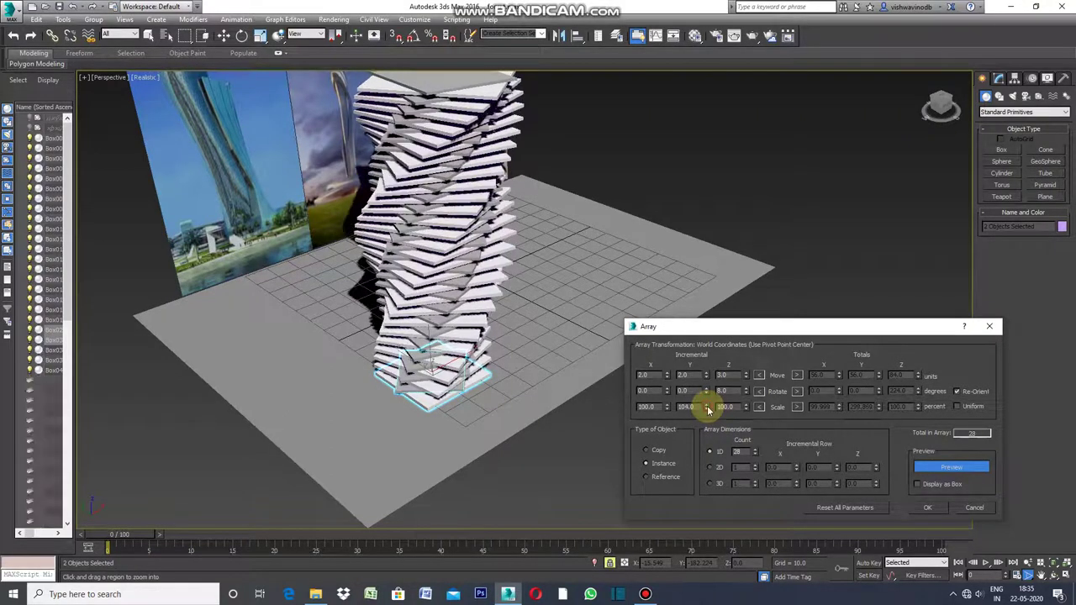
click(707, 407)
click(707, 407)
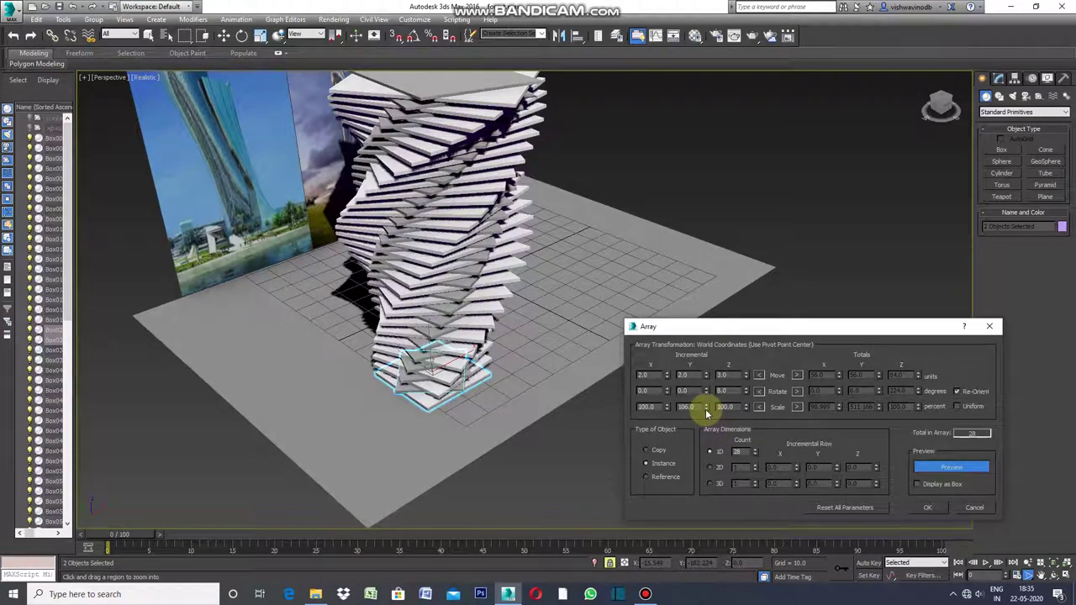
click(705, 410)
click(705, 409)
click(706, 410)
click(706, 410)
click(706, 410)
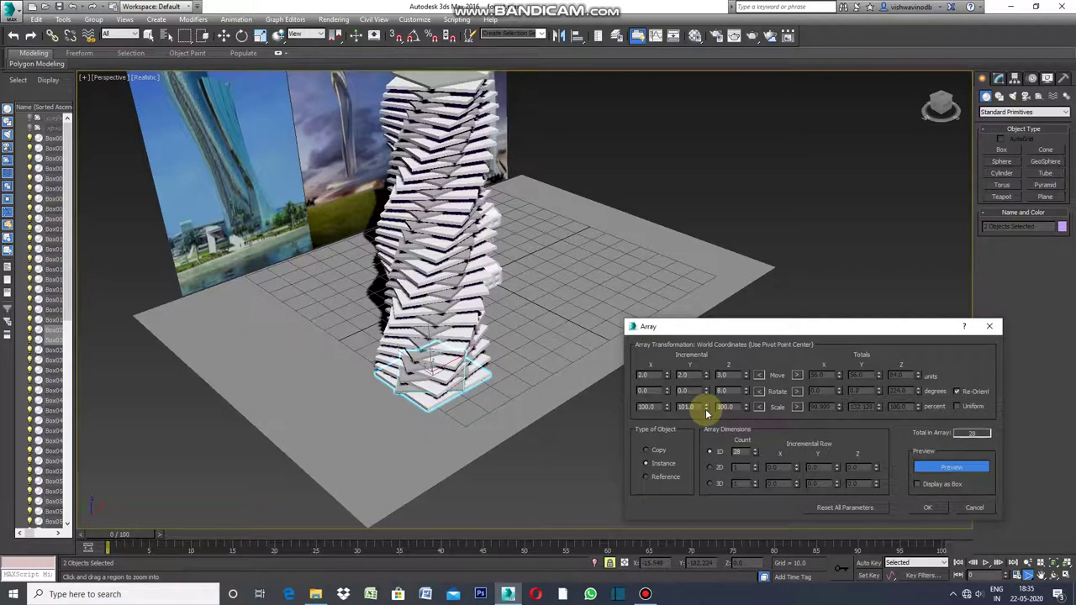
click(705, 410)
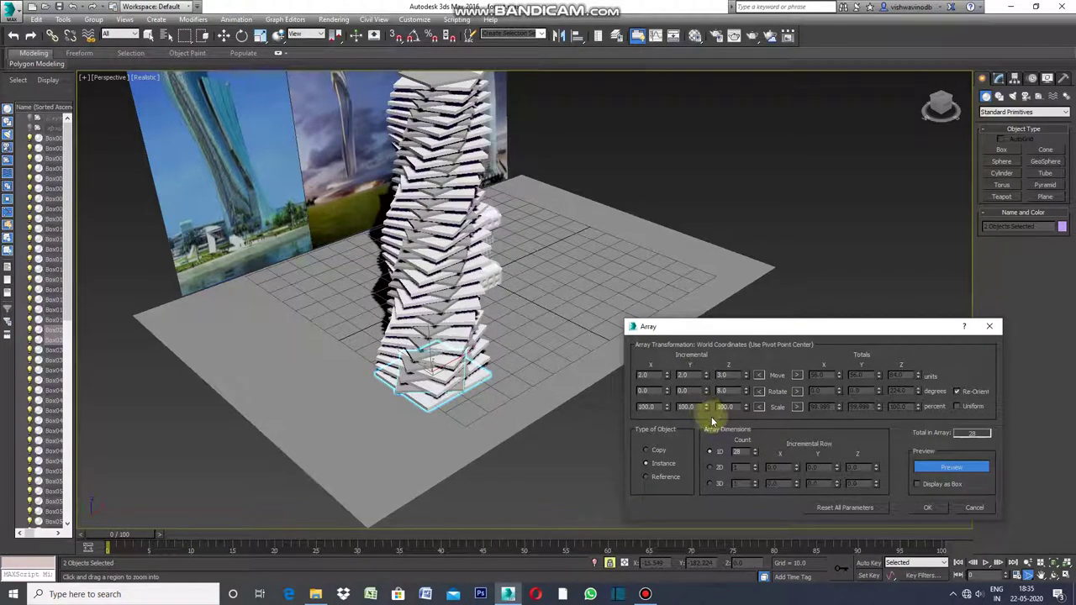
click(705, 403)
click(705, 402)
click(706, 403)
click(705, 402)
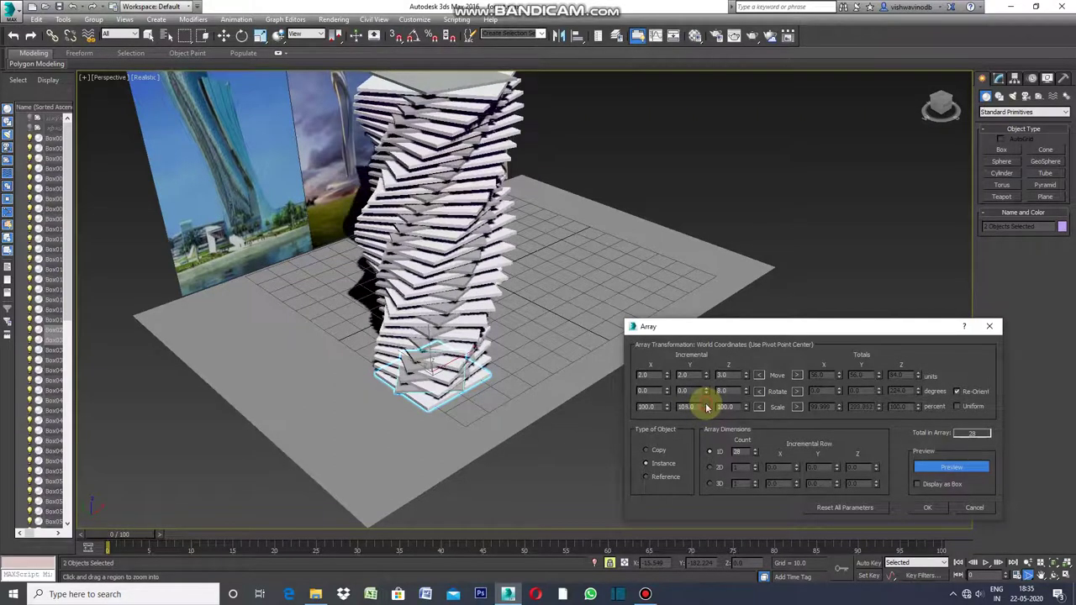
click(706, 403)
click(705, 404)
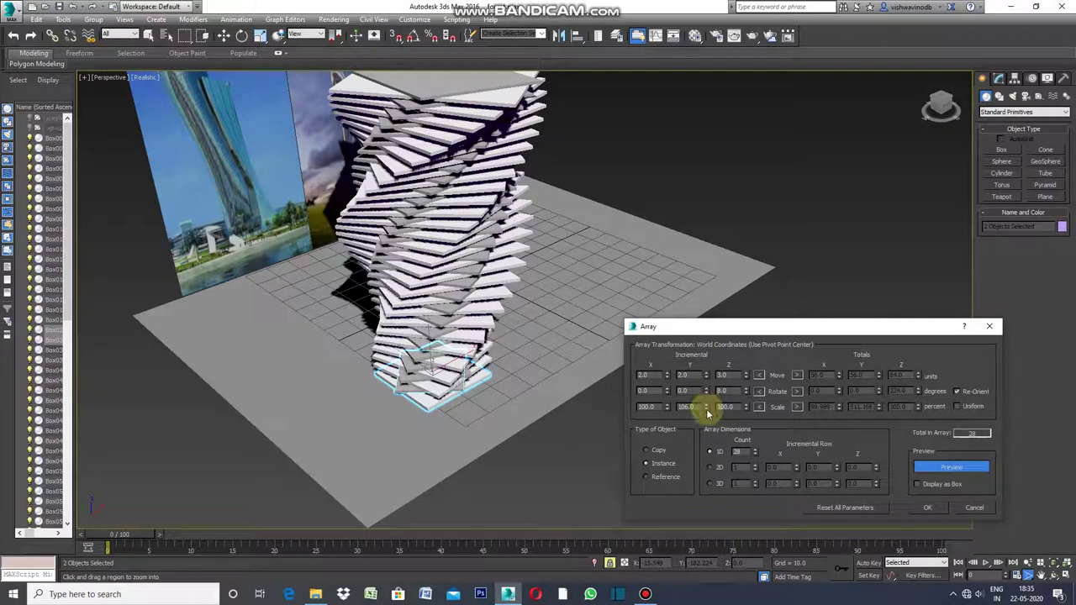
click(707, 410)
click(707, 410)
click(706, 410)
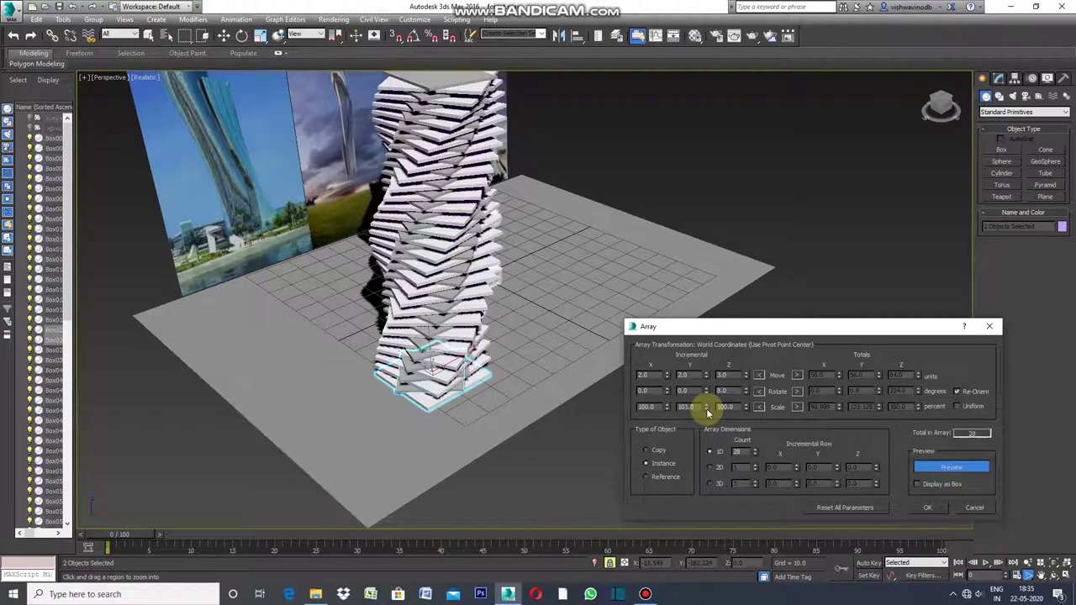
Apply the array to create the 28-slab tower and pan the Perspective view to centre it.
click(927, 509)
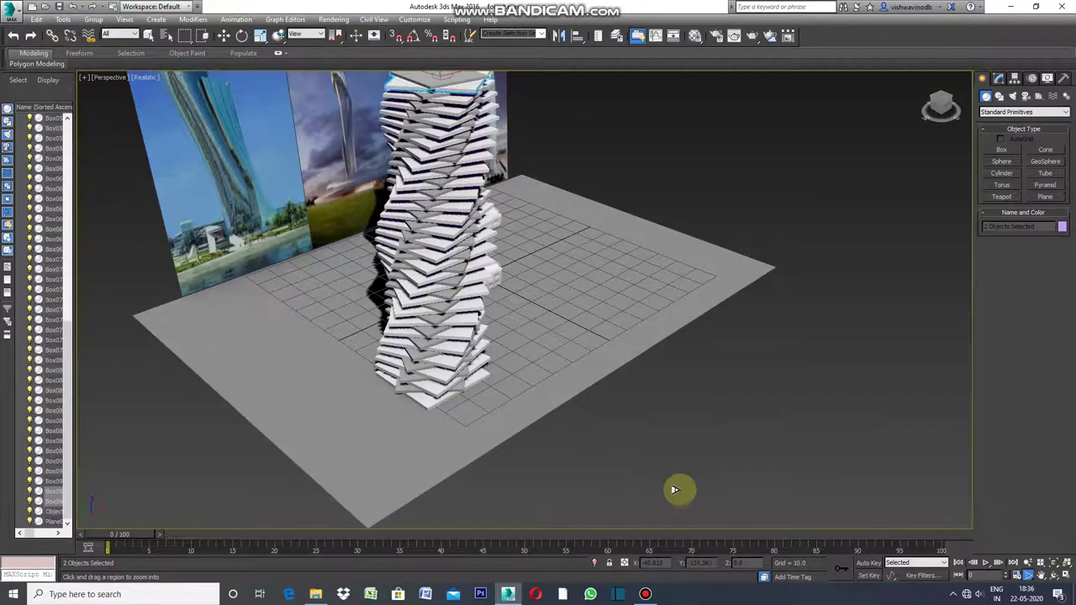
click(1041, 575)
drag(730, 436, 741, 499)
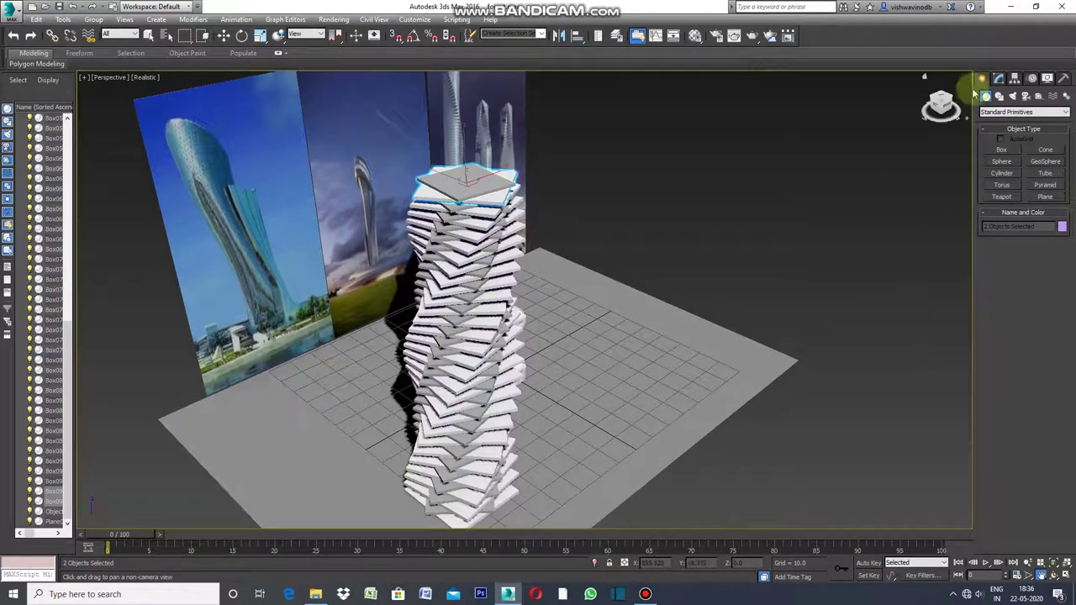